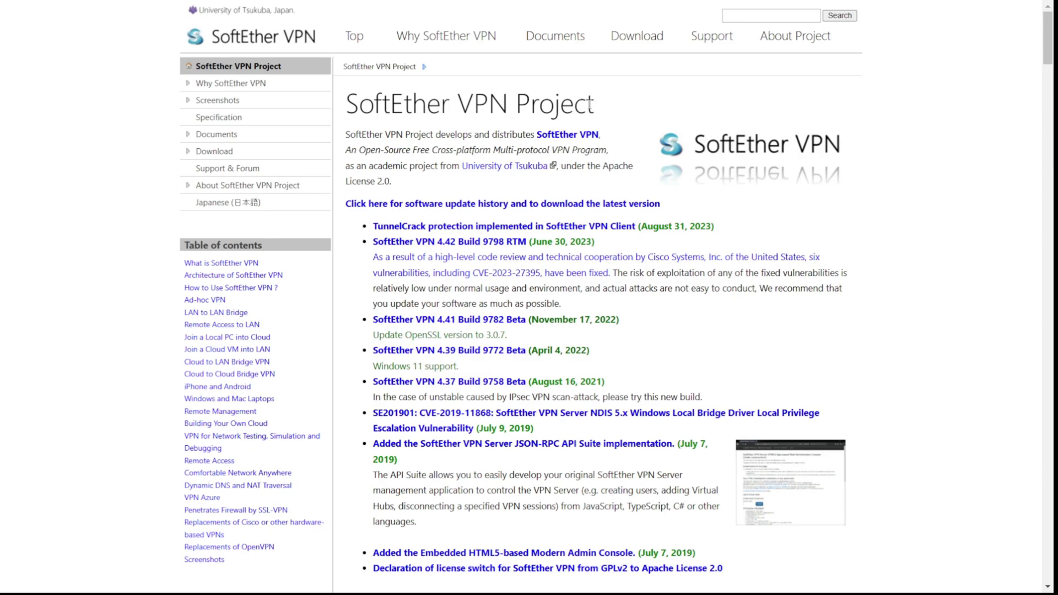
Skim the SoftEther VPN Project home page after briefly highlighting its title.
left_click_drag(603, 107, 339, 116)
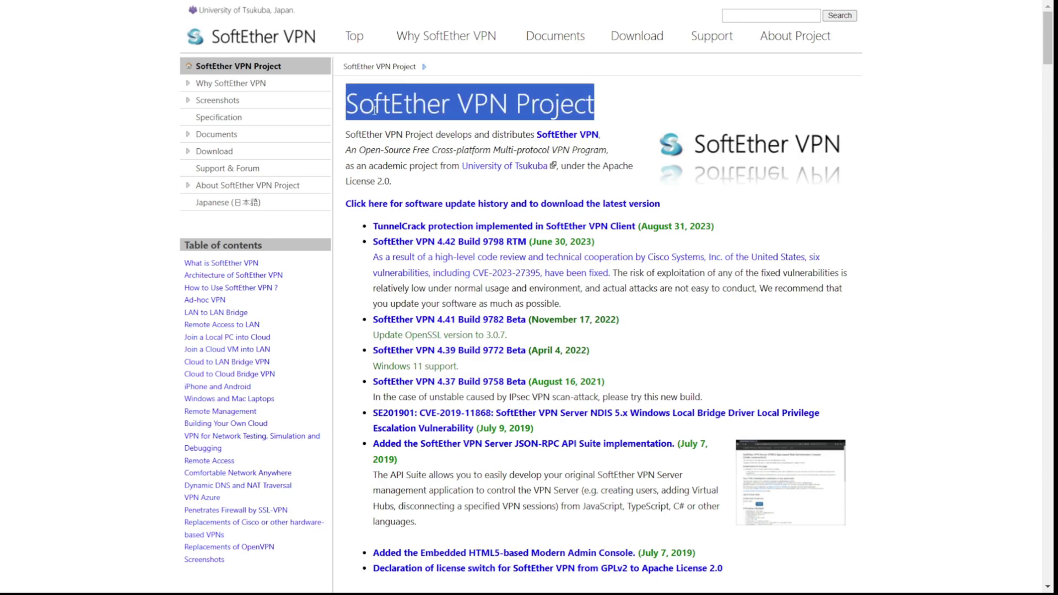
left_click(410, 108)
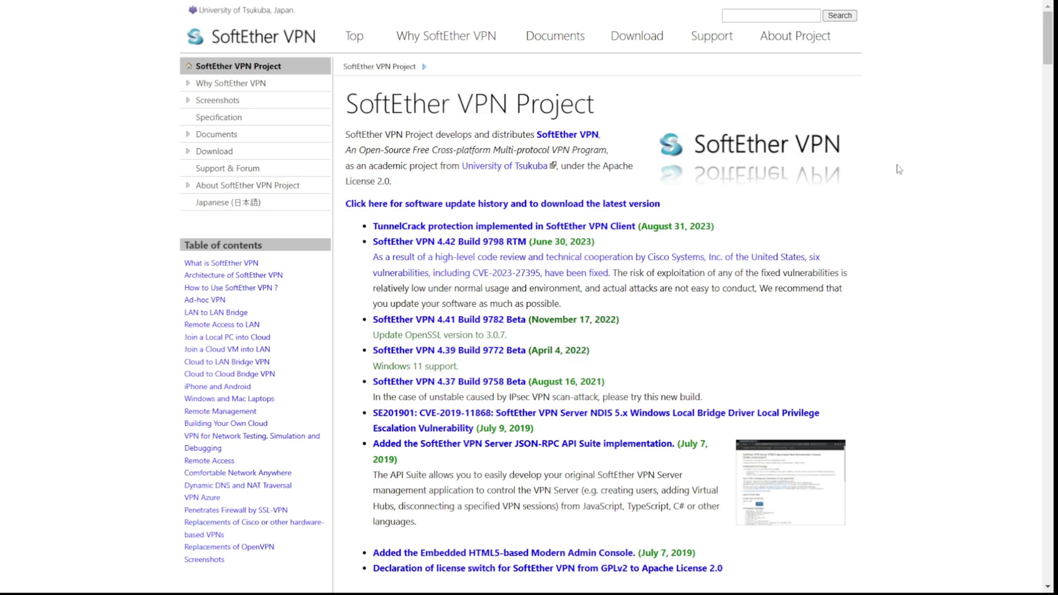
scroll(899, 170, "down", 3)
scroll(900, 169, "down", 9)
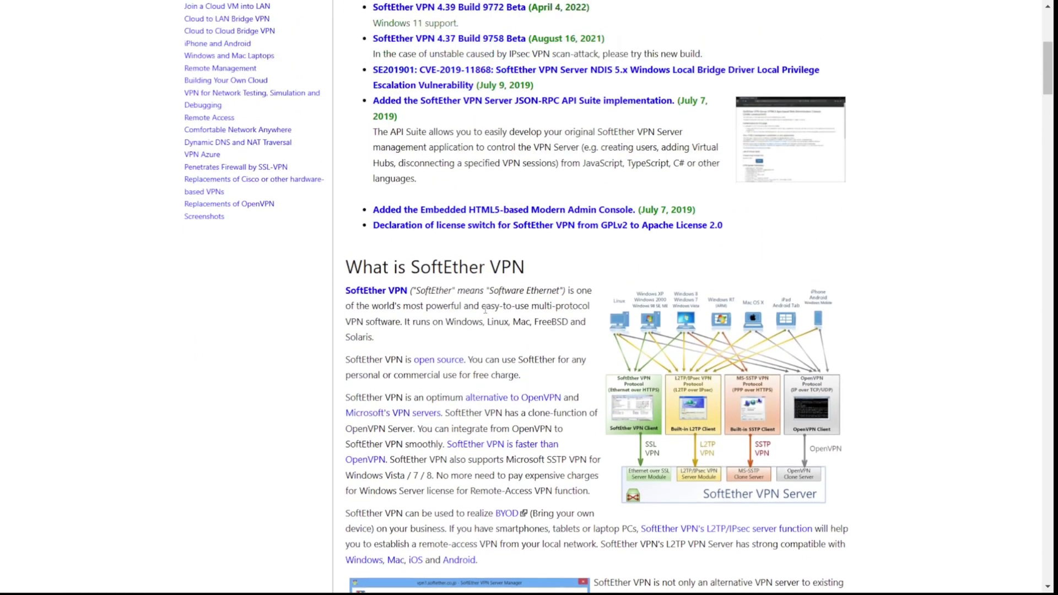
scroll(572, 261, "down", 9)
scroll(572, 261, "down", 4)
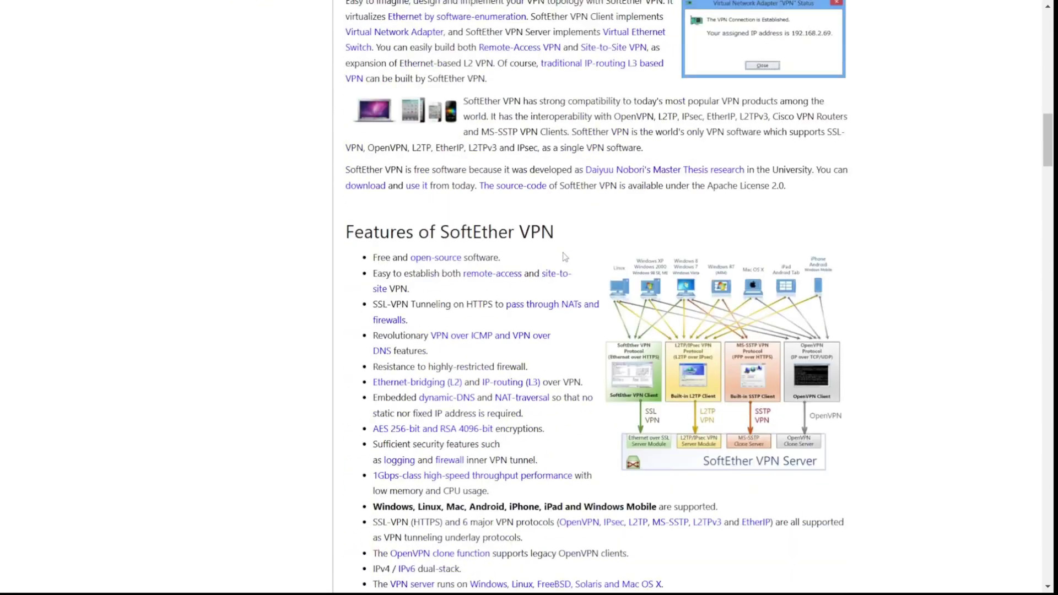
scroll(659, 293, "down", 3)
scroll(860, 297, "down", 3)
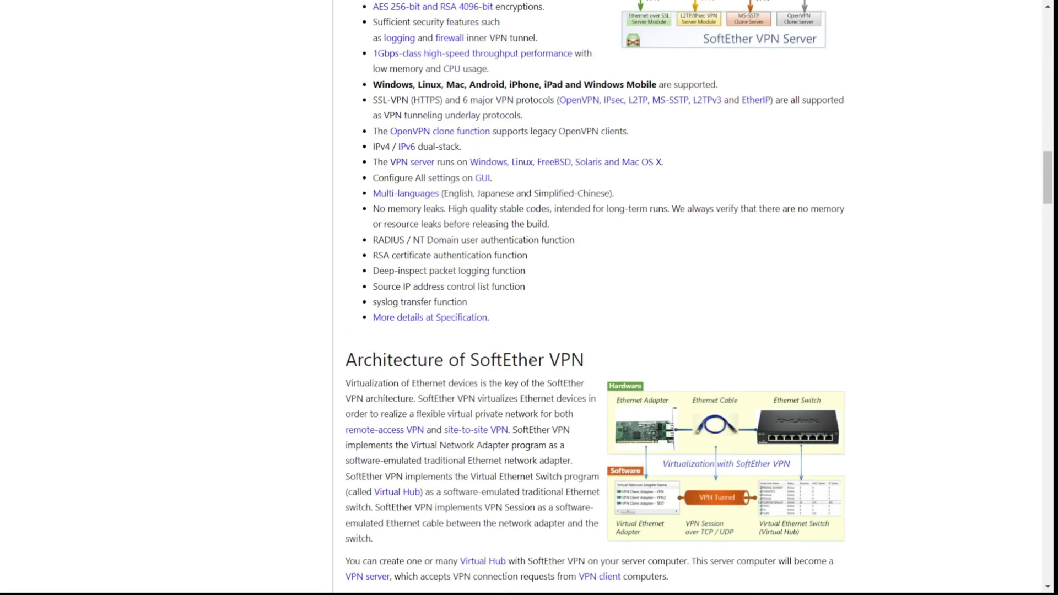
scroll(882, 338, "up", 15)
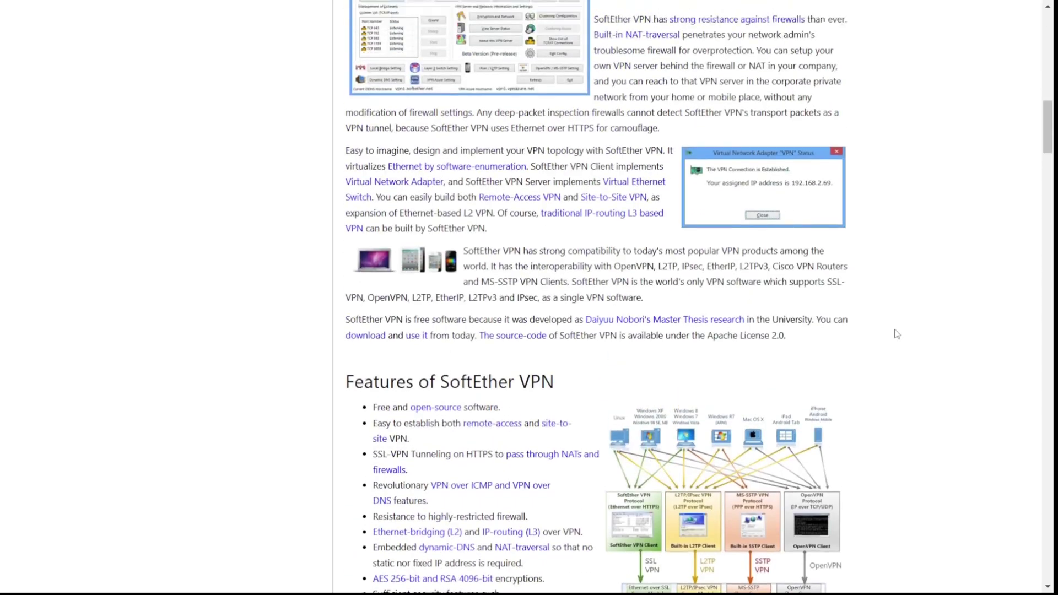
scroll(897, 333, "up", 12)
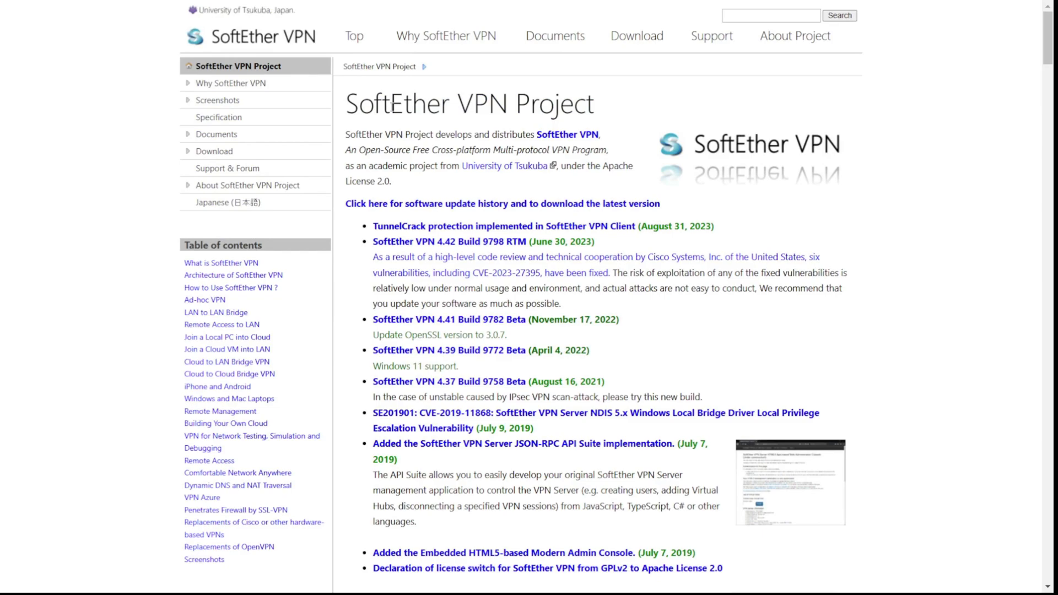
Open the Why SoftEther VPN page and scroll through it.
left_click(446, 36)
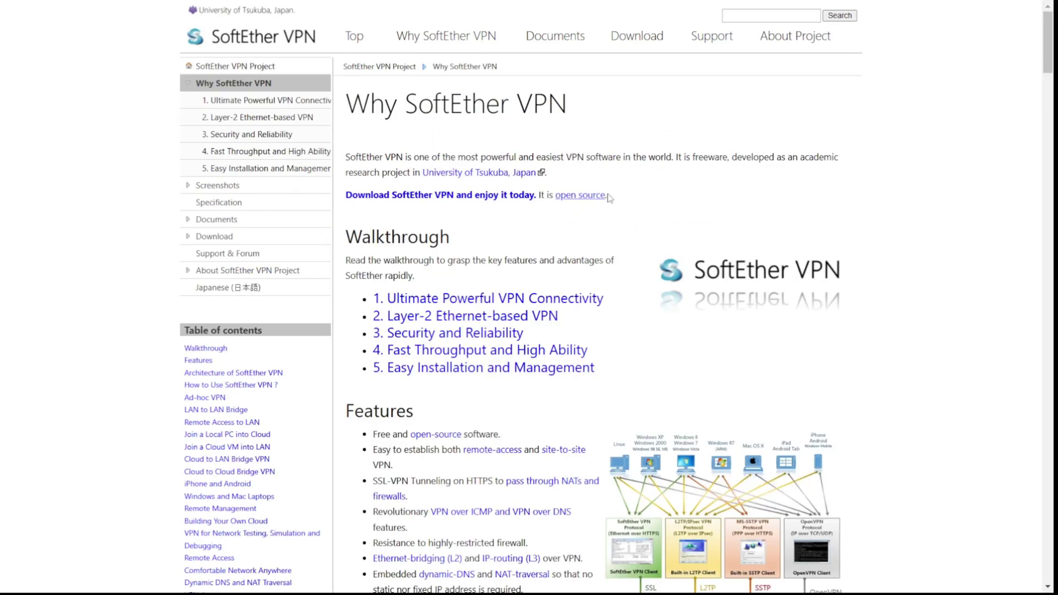
scroll(670, 164, "down", 3)
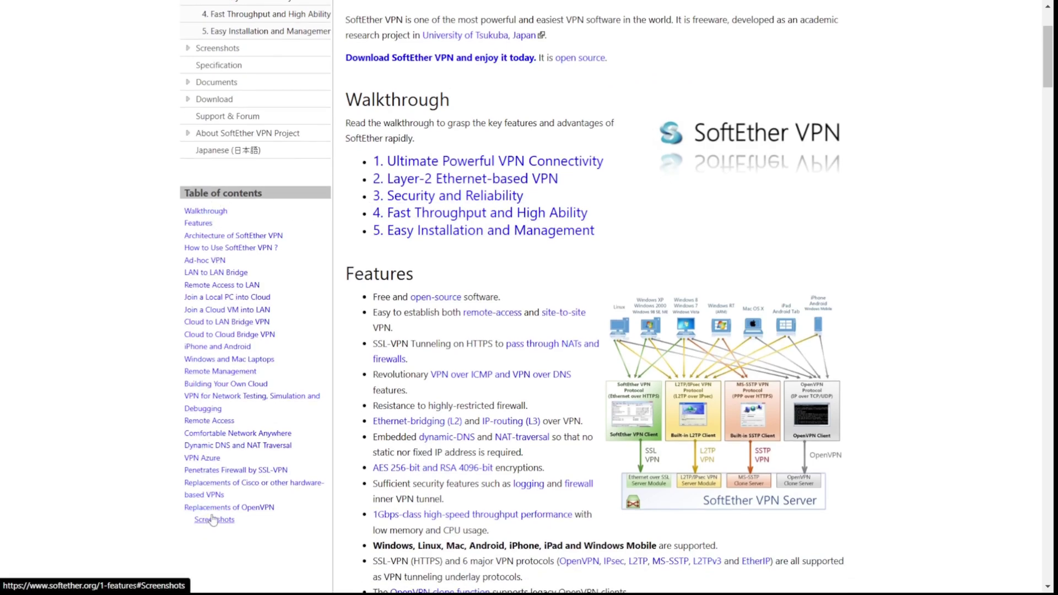
scroll(322, 399, "up", 3)
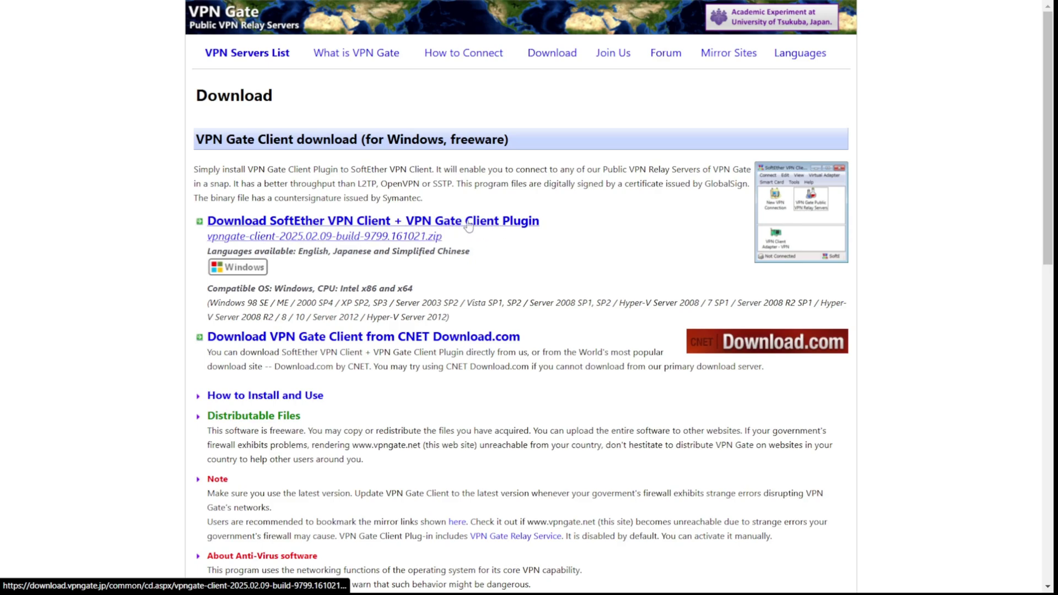
Download the vpngate-client-2025.02.09-build-9799 zip with the VPN Client and VPN Gate plugin.
left_click(349, 234)
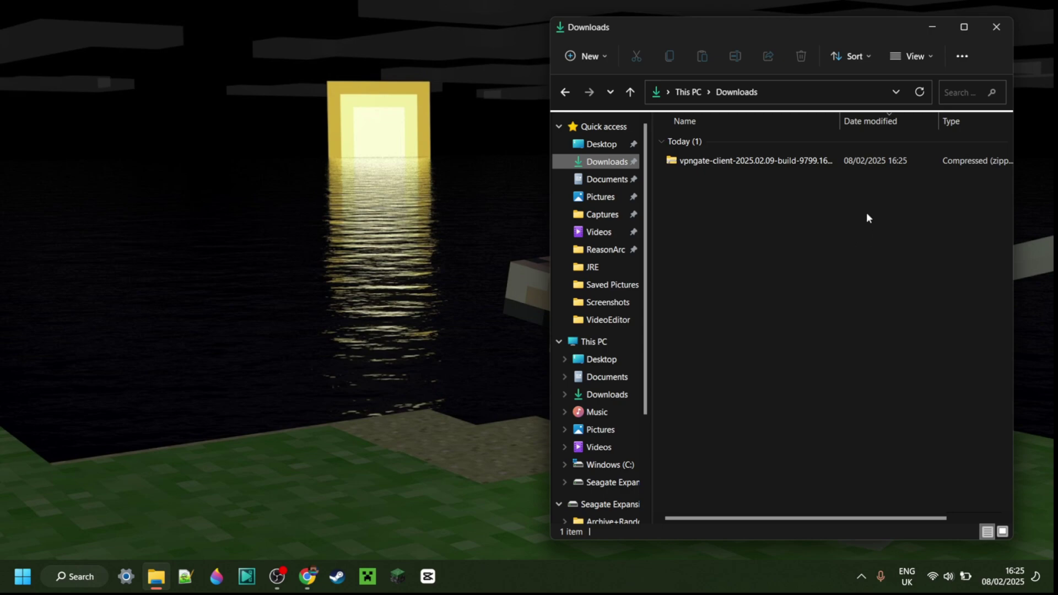
Check the vpngate-client zip's contents, then Extract All into its suggested Downloads folder.
double_click(759, 160)
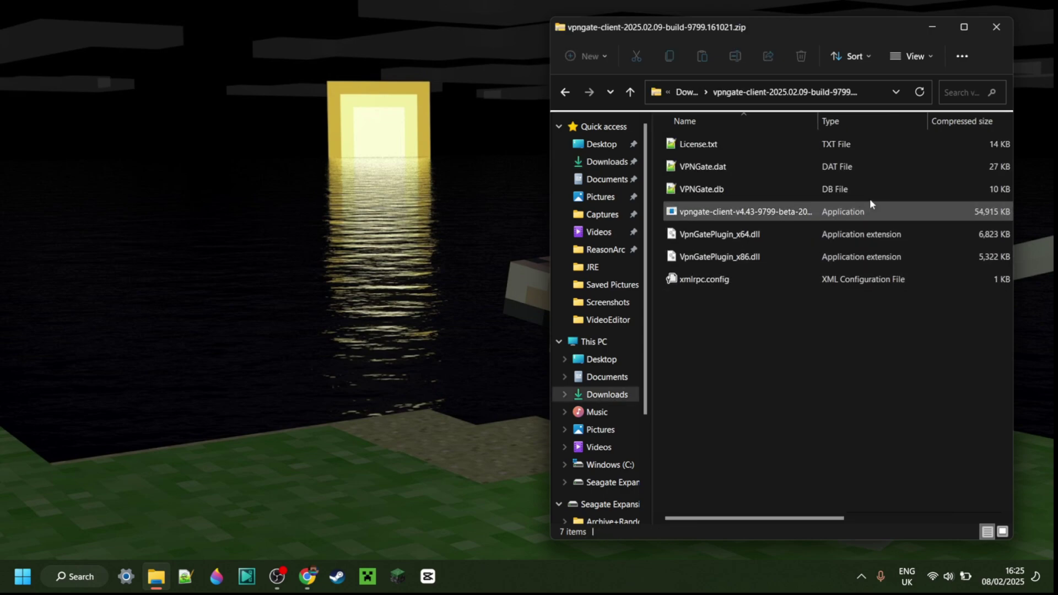
left_click(686, 93)
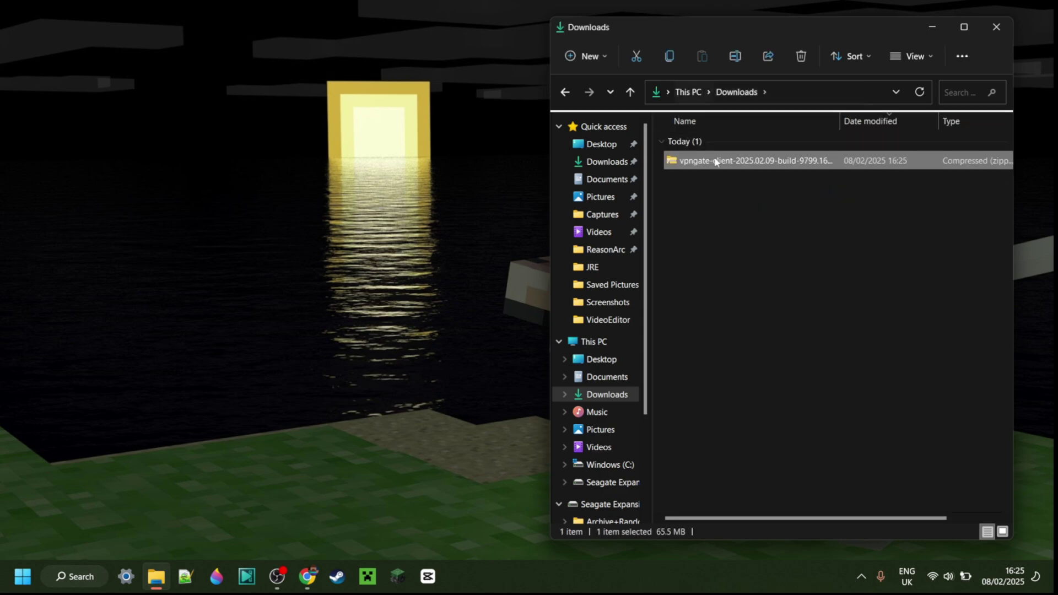
right_click(696, 161)
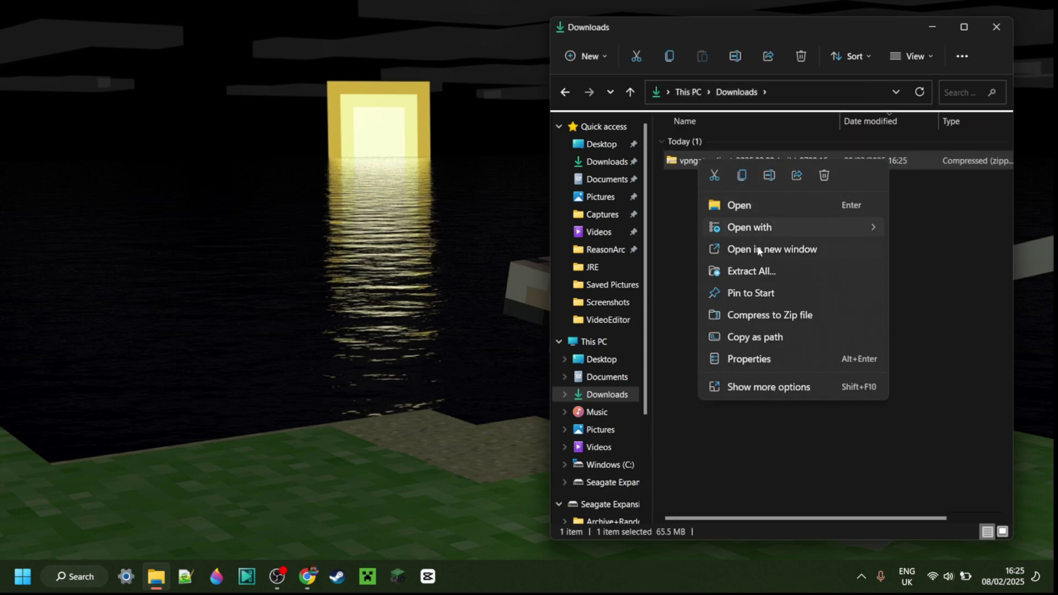
left_click(759, 273)
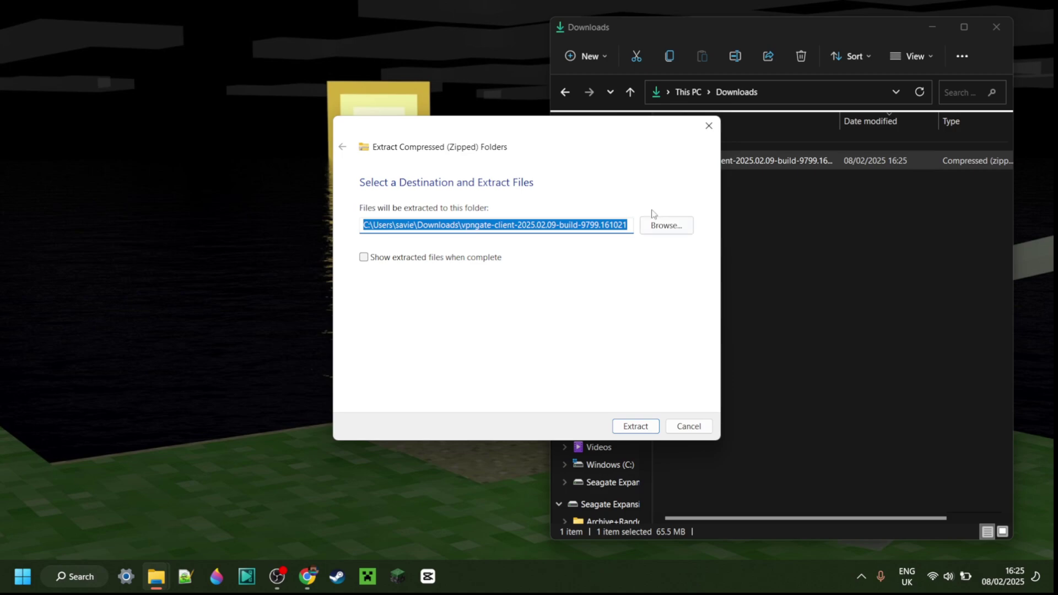
left_click(638, 427)
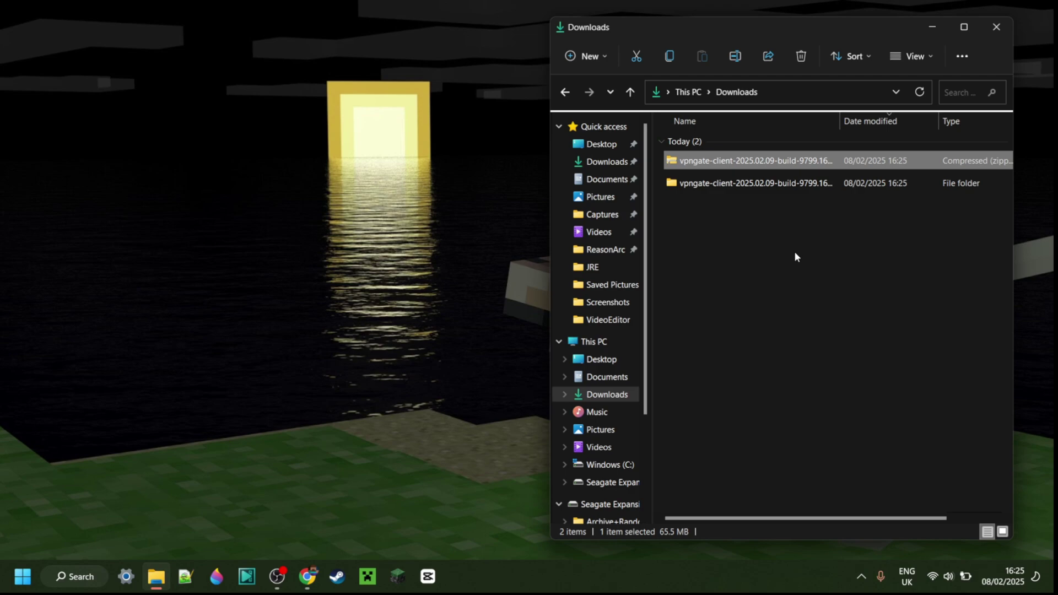
left_click(772, 227)
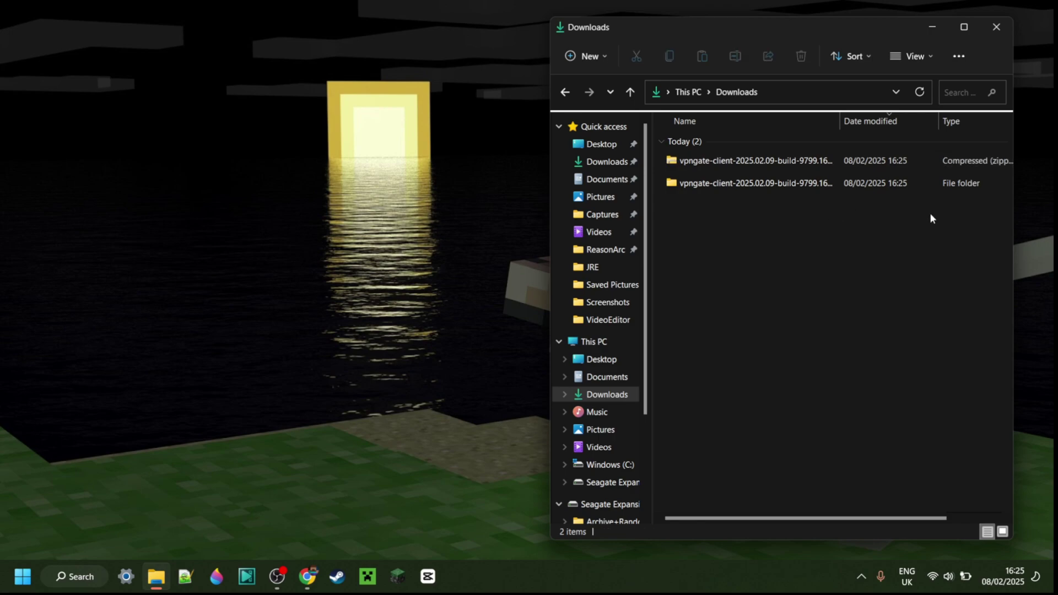
Delete the vpngate-client zip and open the extracted vpngate-client folder.
left_click(724, 166)
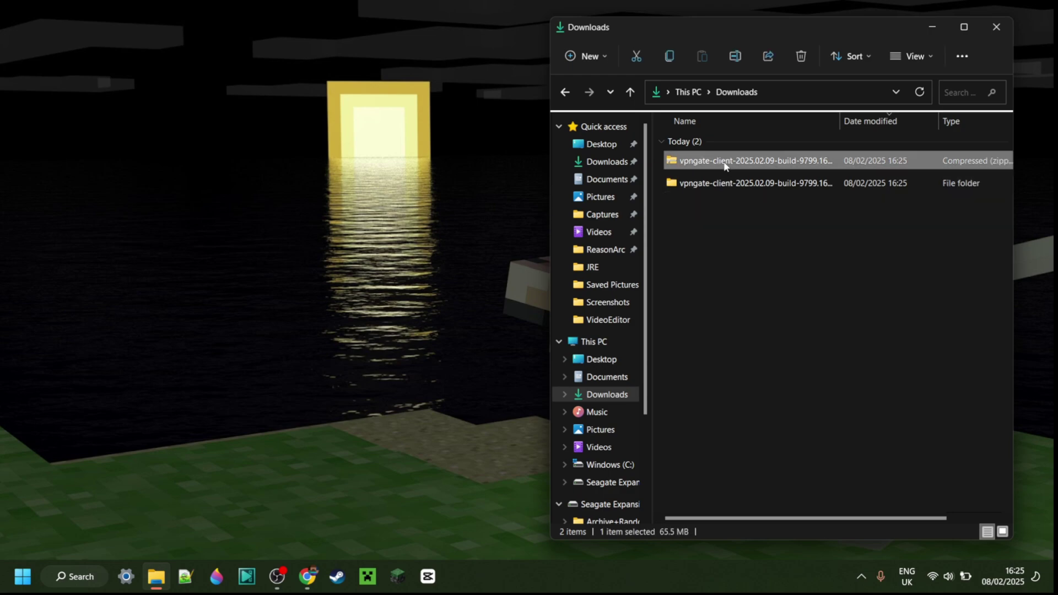
key("Delete")
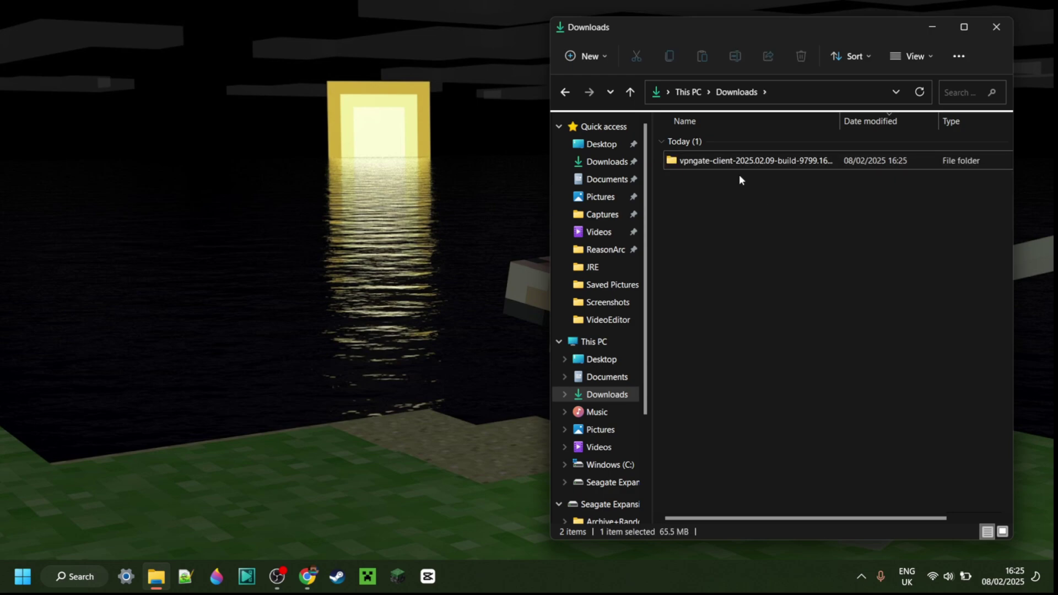
double_click(738, 163)
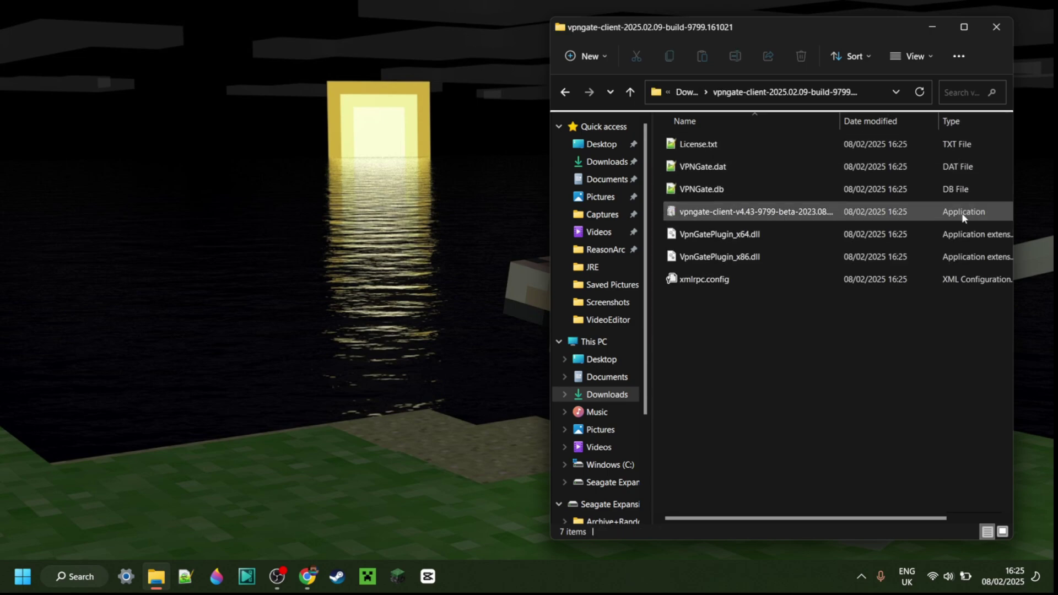
Maximize the window and launch the vpngate-client-v4.43-9799 installer.
left_click(964, 27)
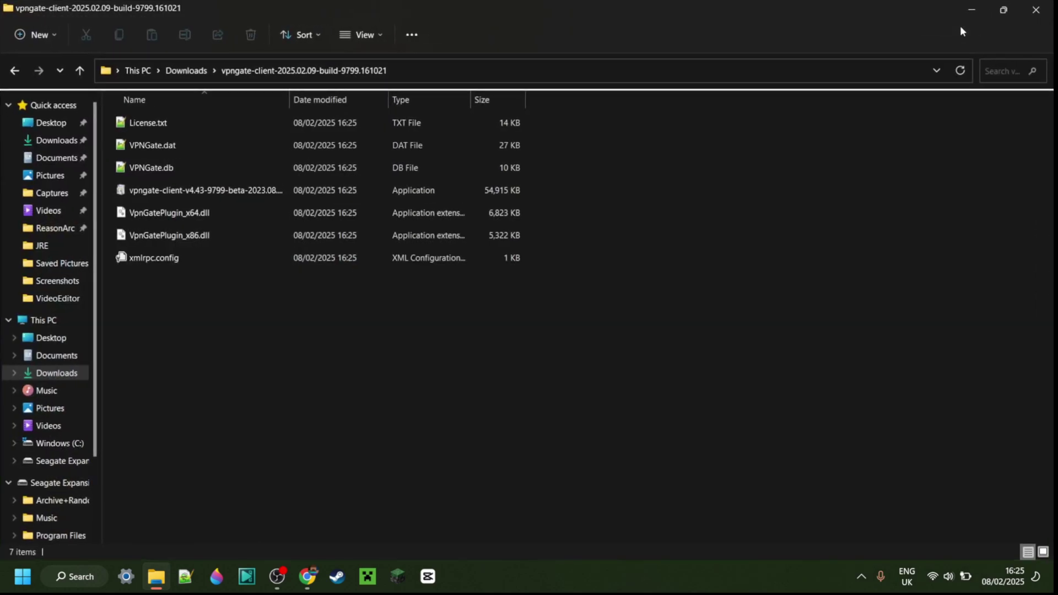
left_click(237, 189)
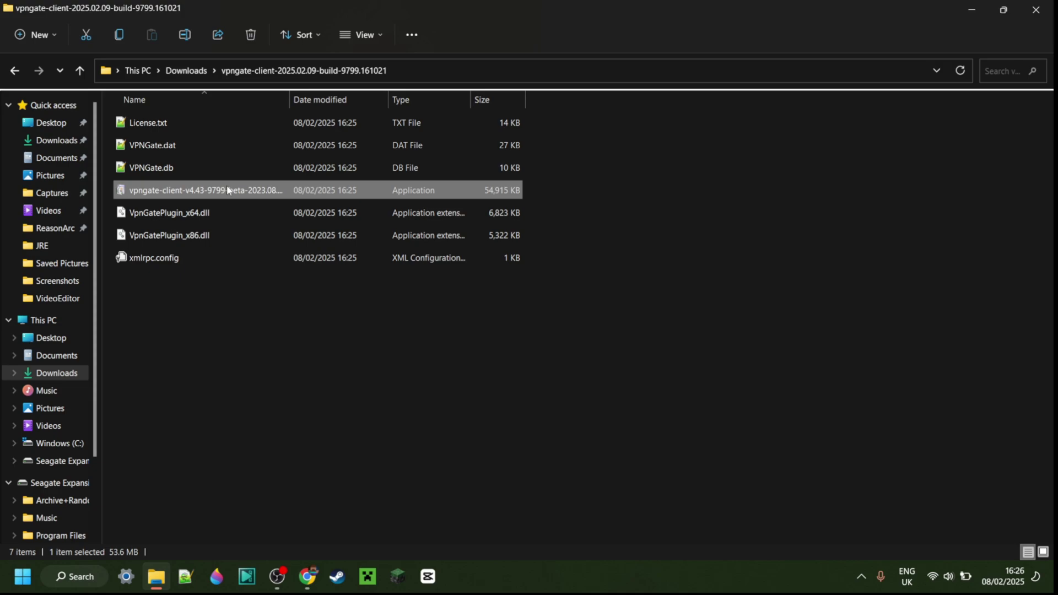
double_click(227, 189)
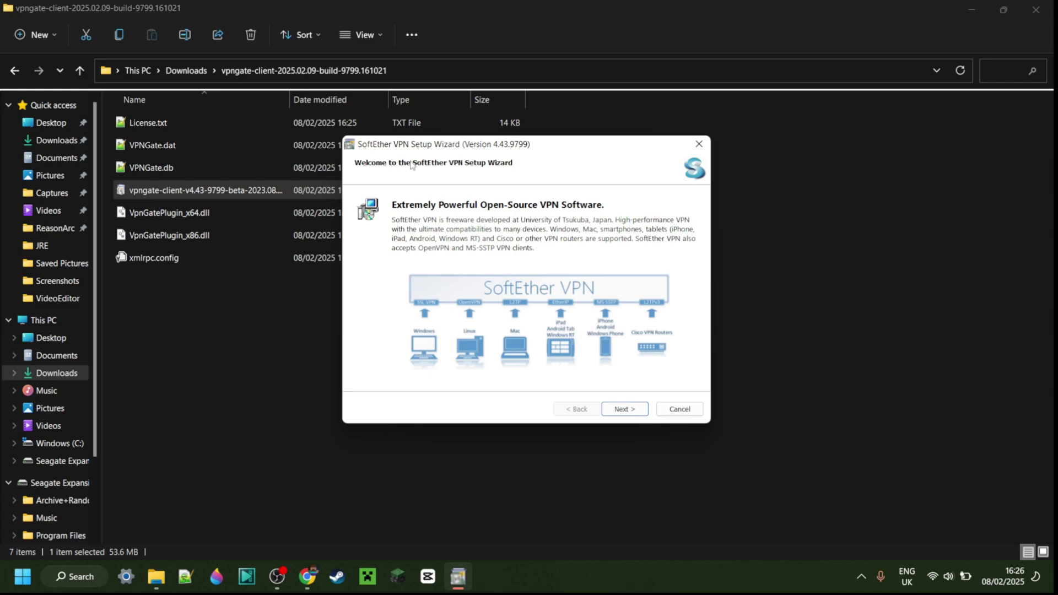
Install the SoftEther VPN Client component with the accepted licence and default install directory.
left_click(632, 415)
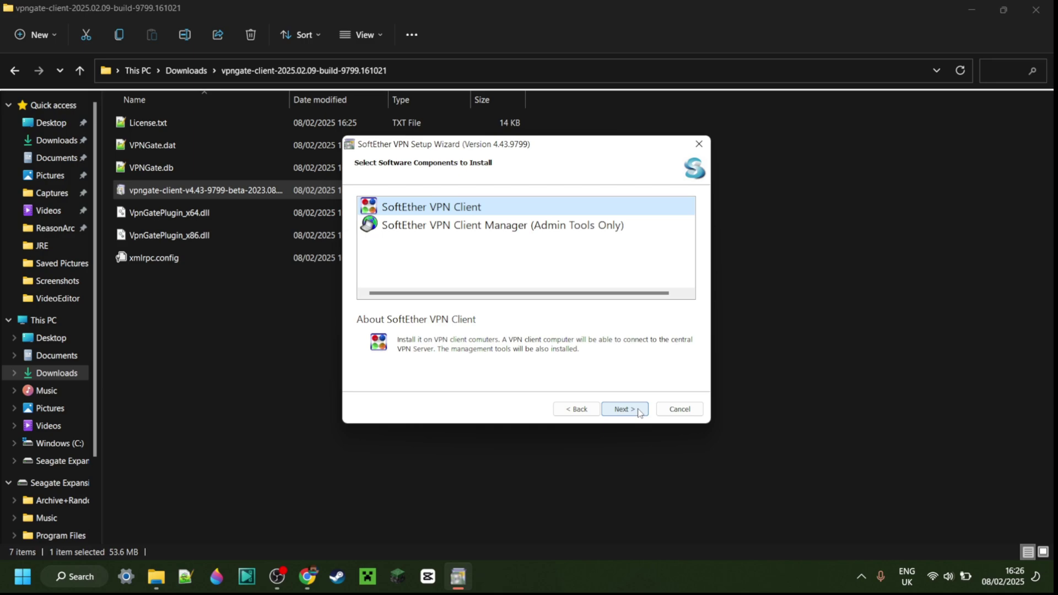
left_click(639, 413)
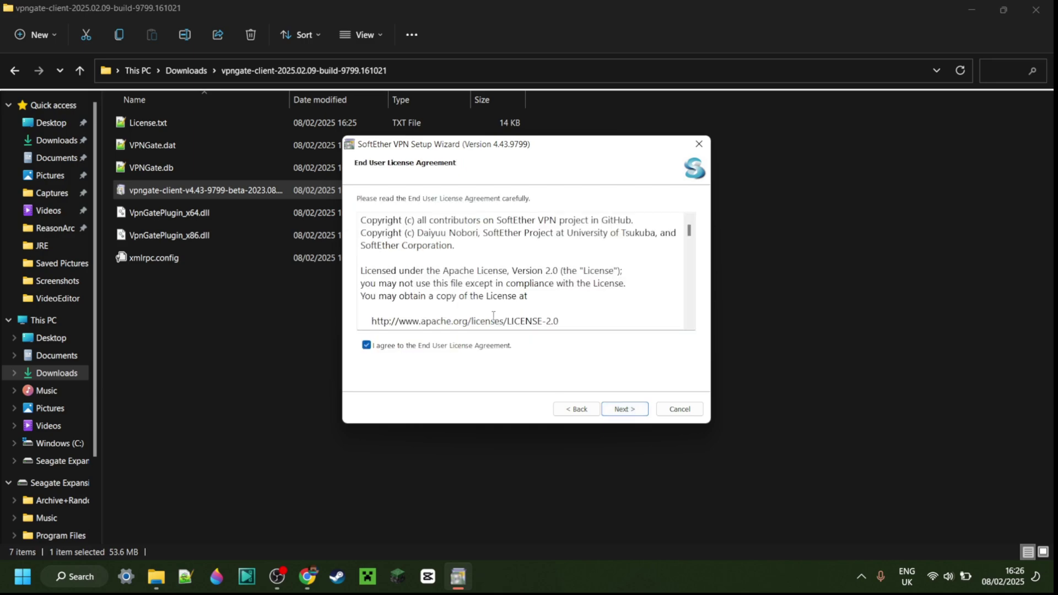
left_click(640, 417)
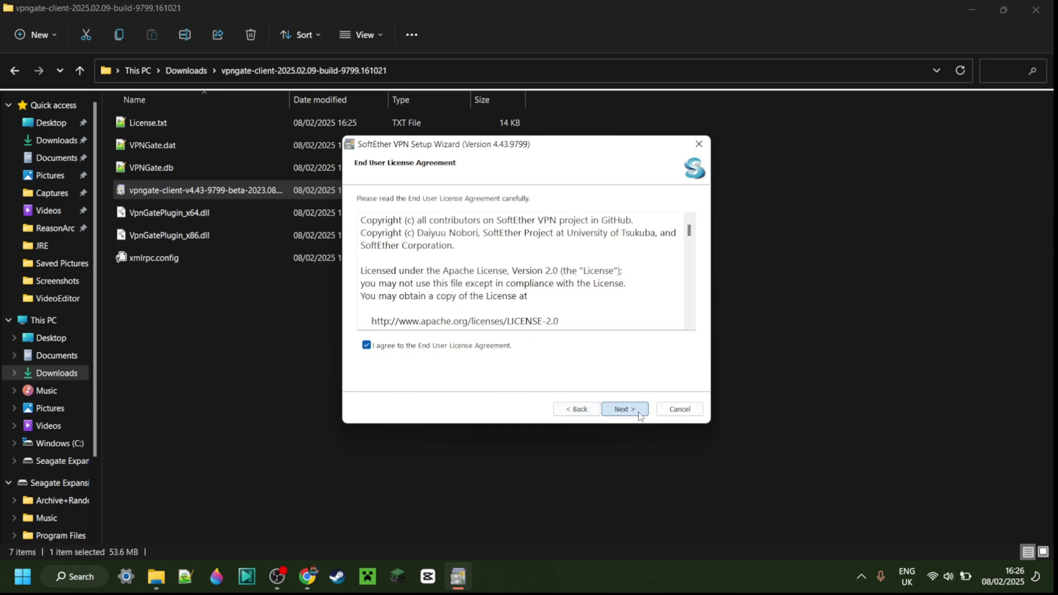
scroll(611, 336, "down", 3)
scroll(612, 335, "down", 3)
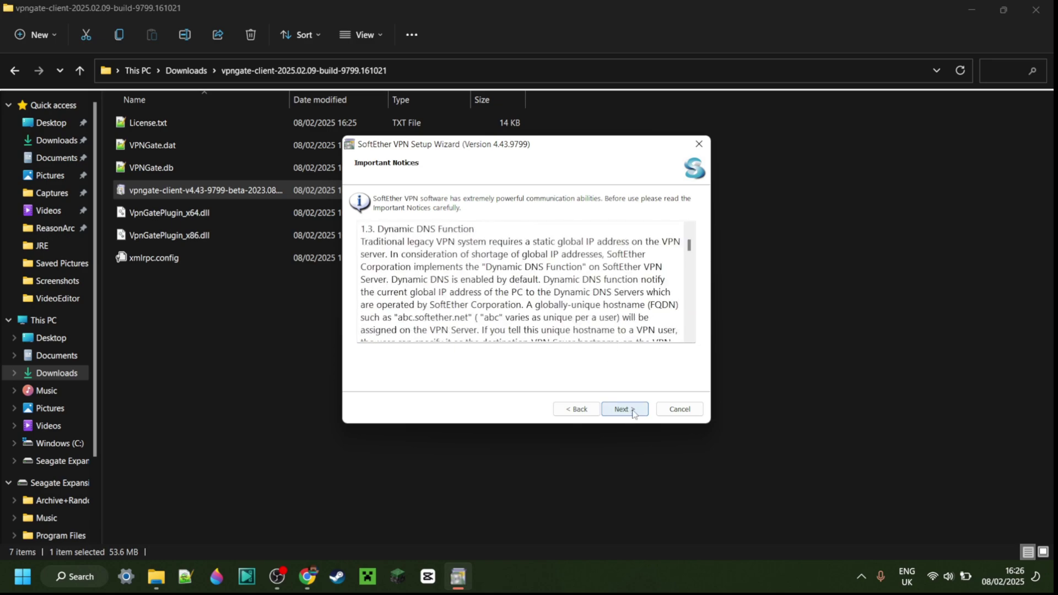
left_click(634, 414)
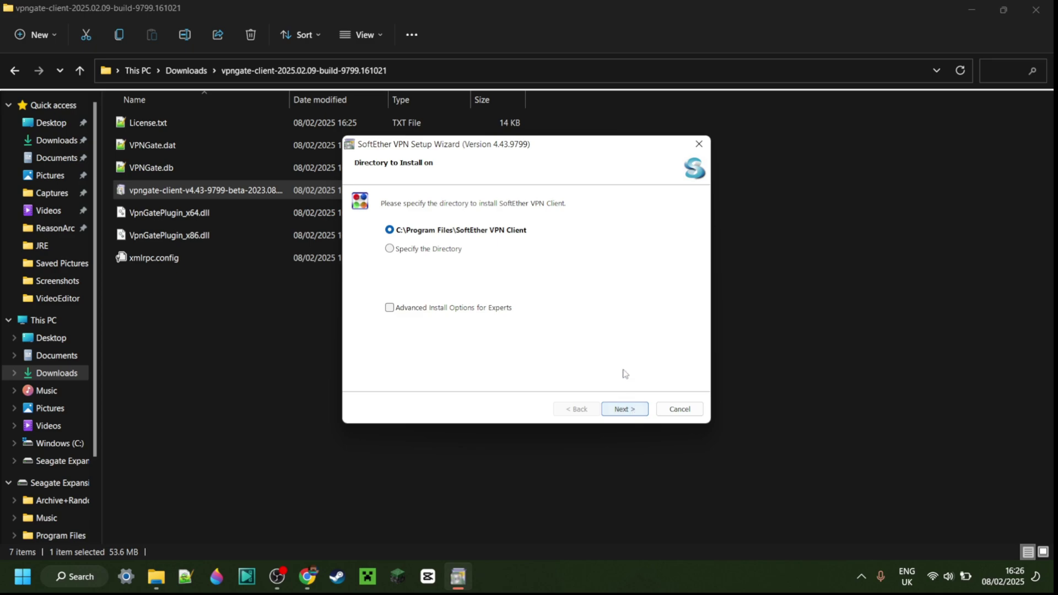
left_click(640, 414)
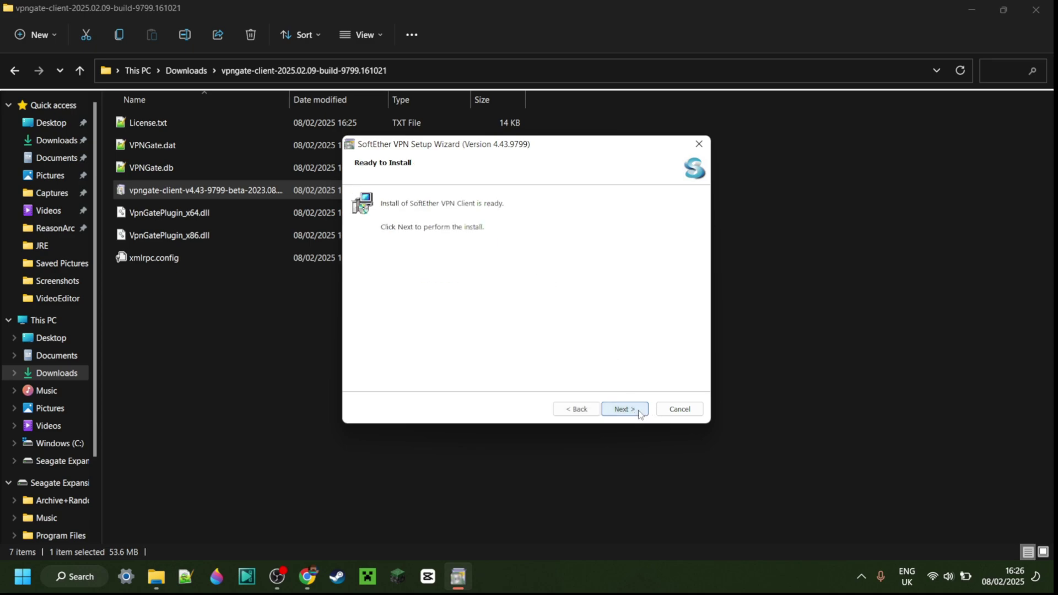
left_click(638, 415)
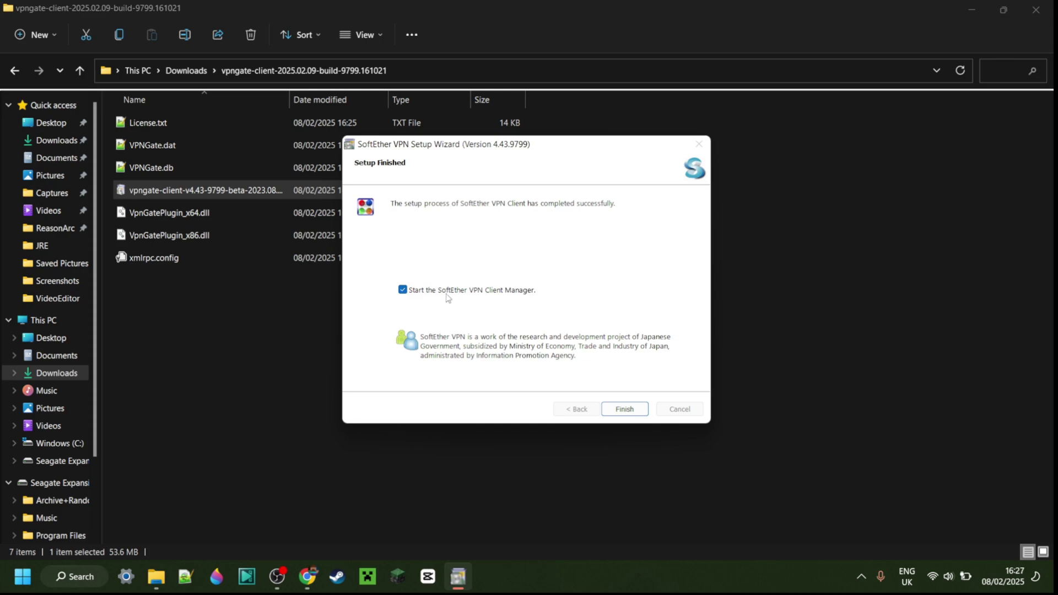
Finish the wizard to launch VPN Client Manager and close the Downloads Explorer window.
left_click(624, 411)
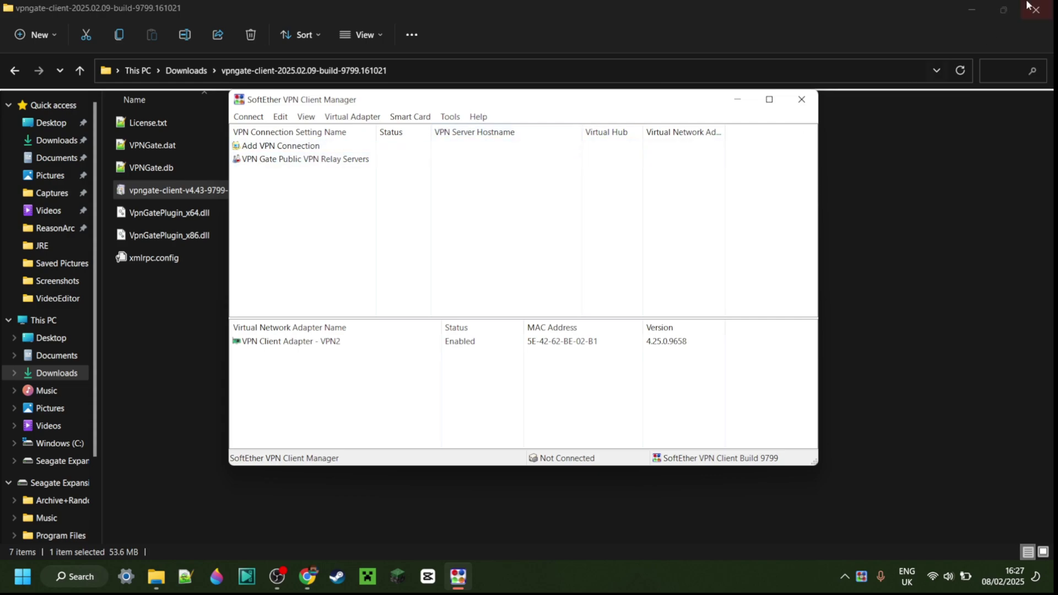
left_click(1049, 4)
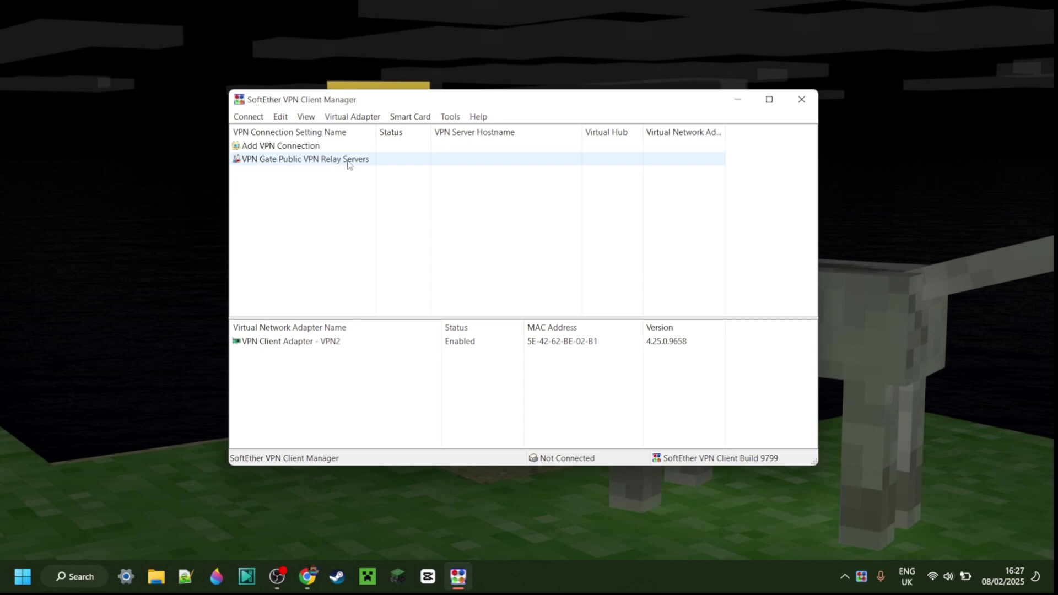
Open VPN Gate Public VPN Relay Servers with the volunteer relay option unchecked.
left_click(300, 164)
double_click(299, 163)
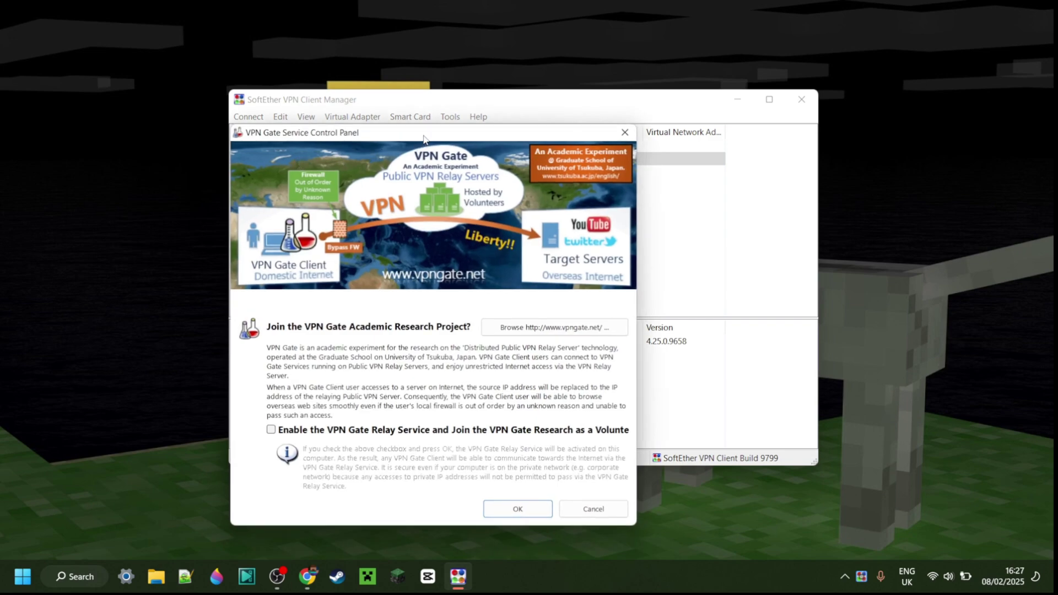
left_click_drag(424, 136, 623, 97)
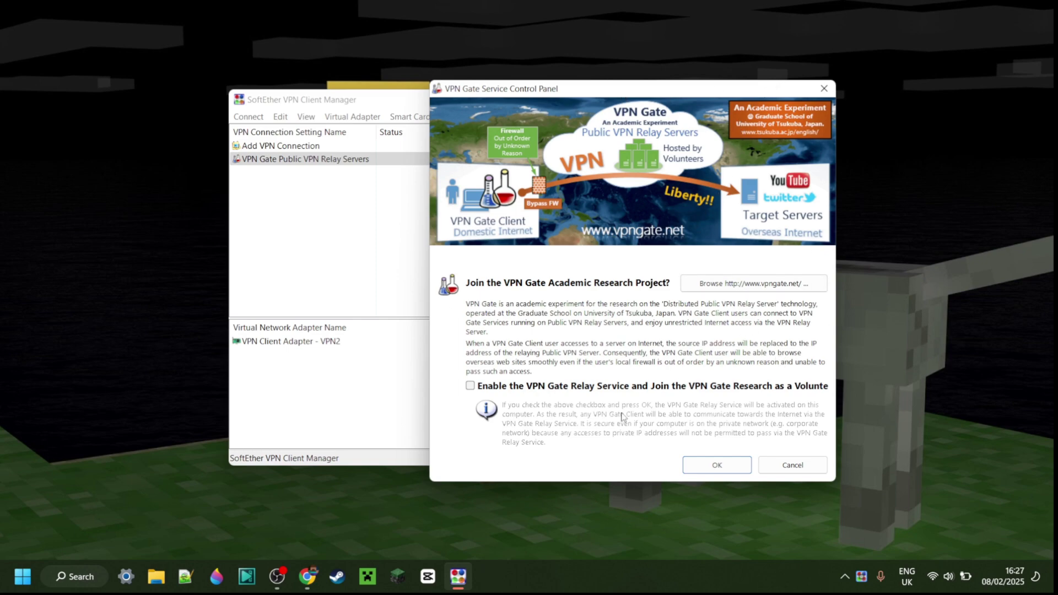
left_click(471, 387)
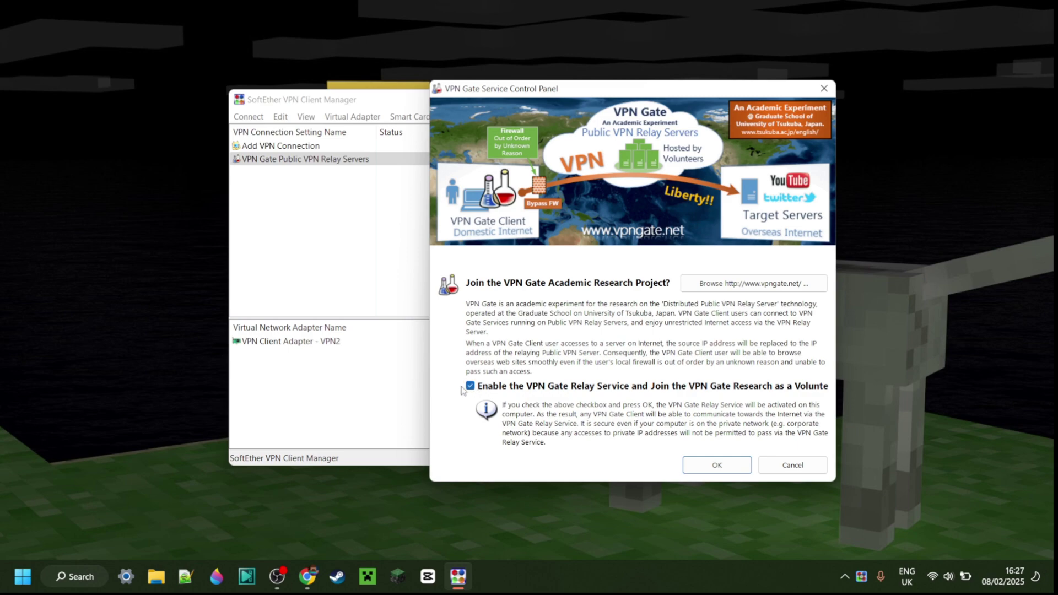
left_click(470, 386)
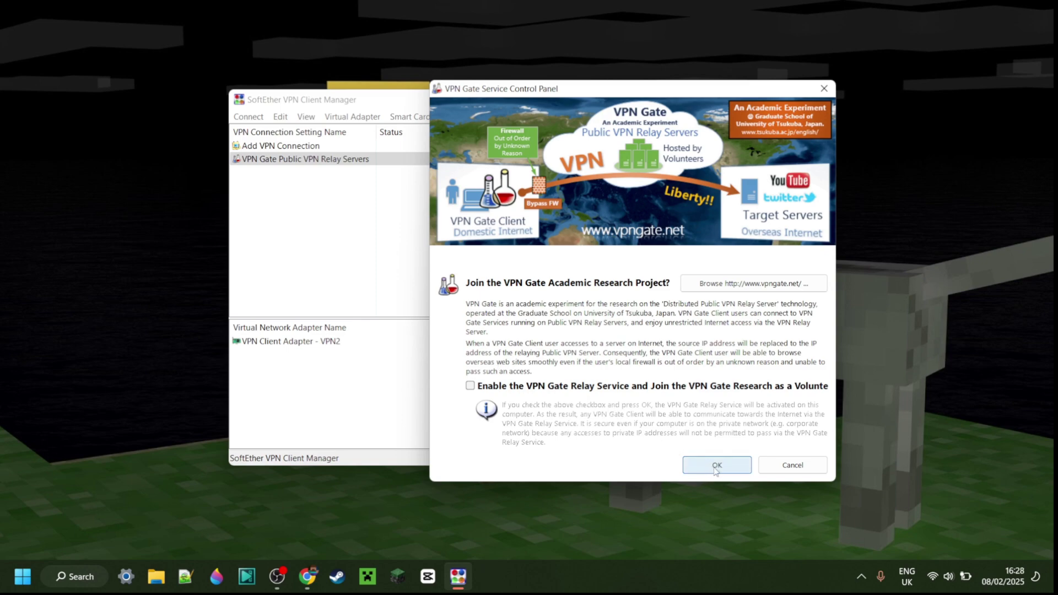
left_click(717, 466)
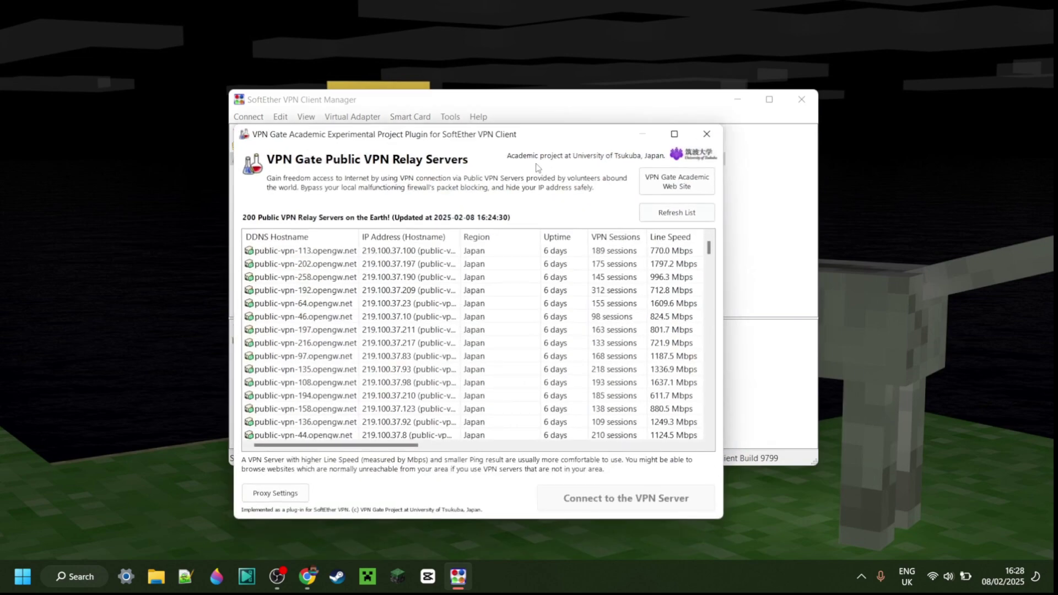
Move the VPN Gate plugin window aside and scroll through the 200 relay servers.
left_click_drag(489, 139, 762, 99)
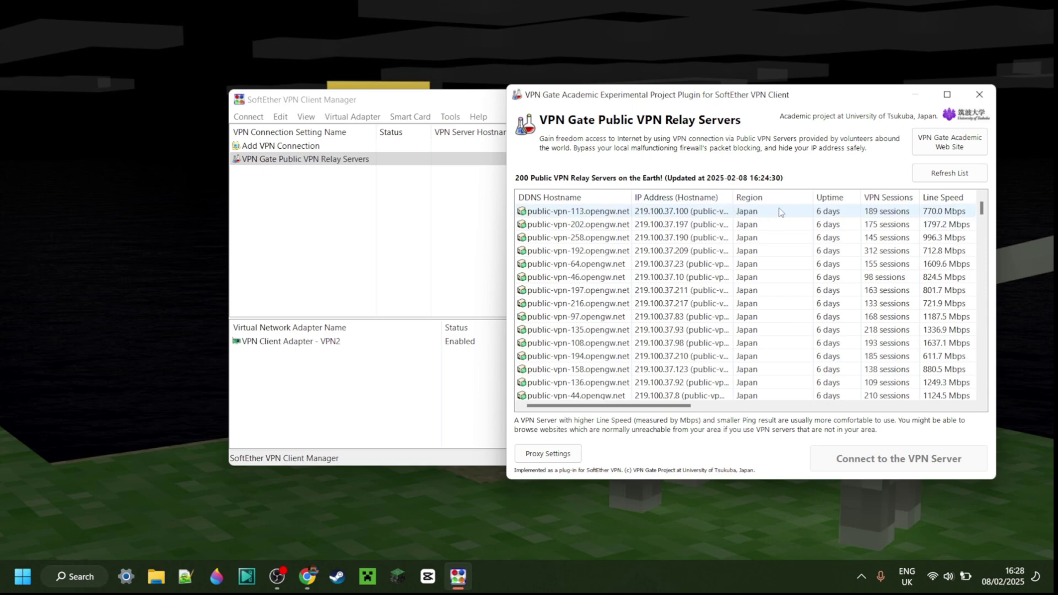
scroll(783, 220, "down", 15)
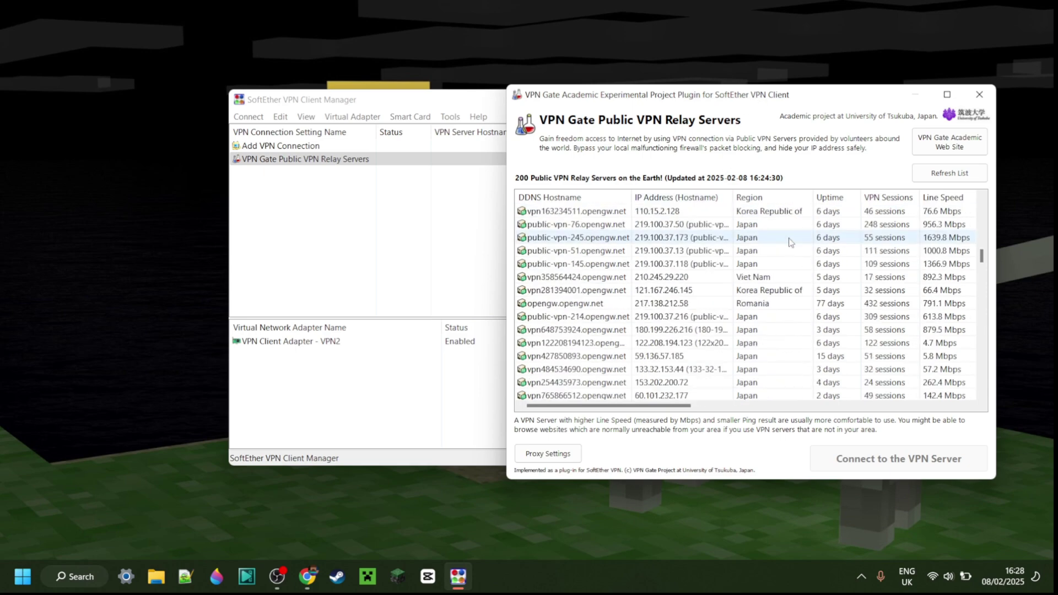
scroll(790, 243, "down", 15)
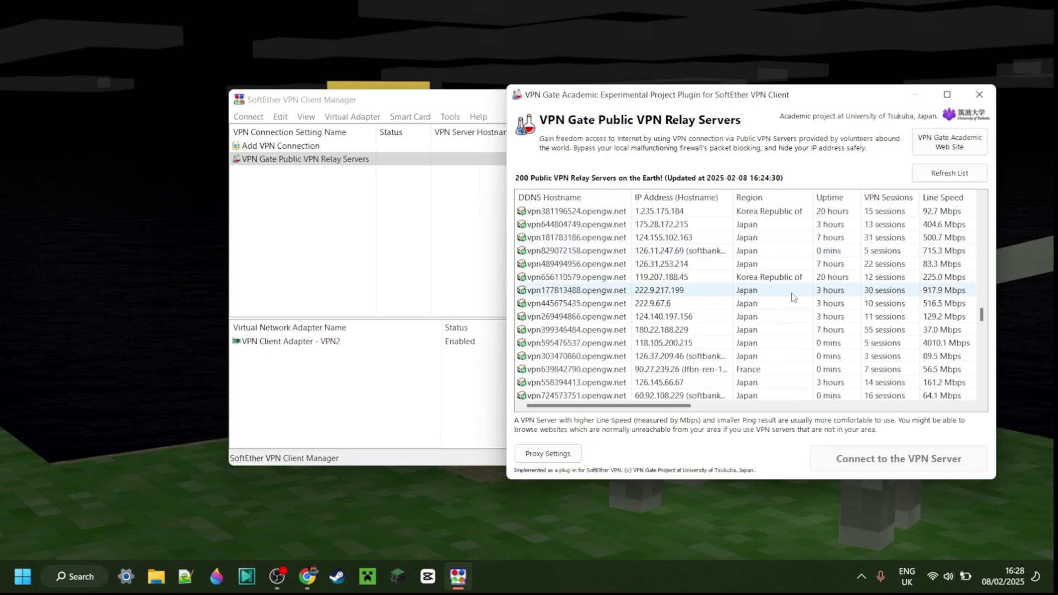
scroll(783, 276, "down", 10)
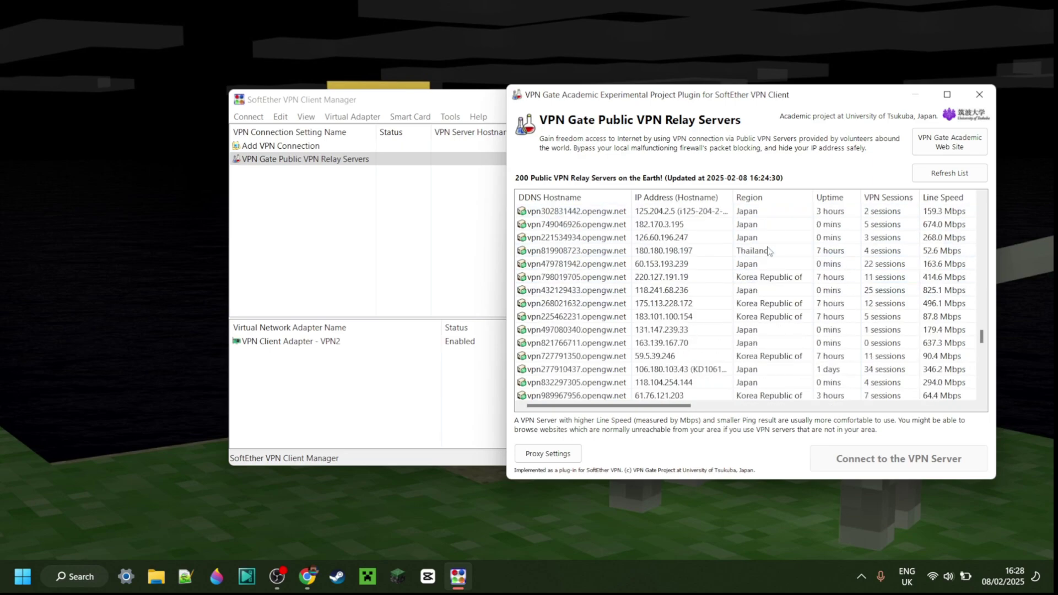
scroll(827, 298, "down", 12)
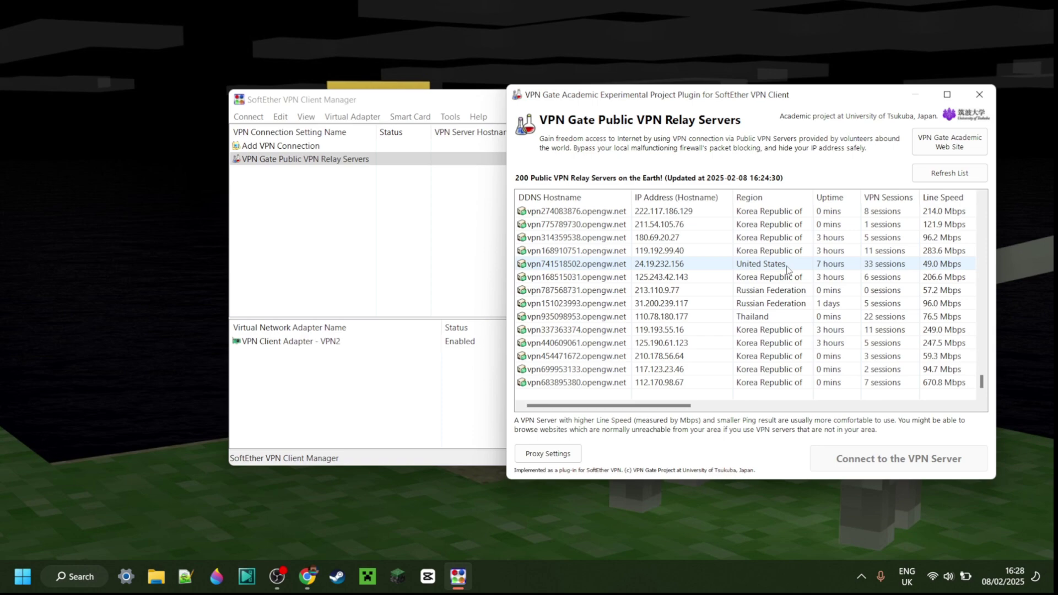
scroll(888, 372, "up", 3)
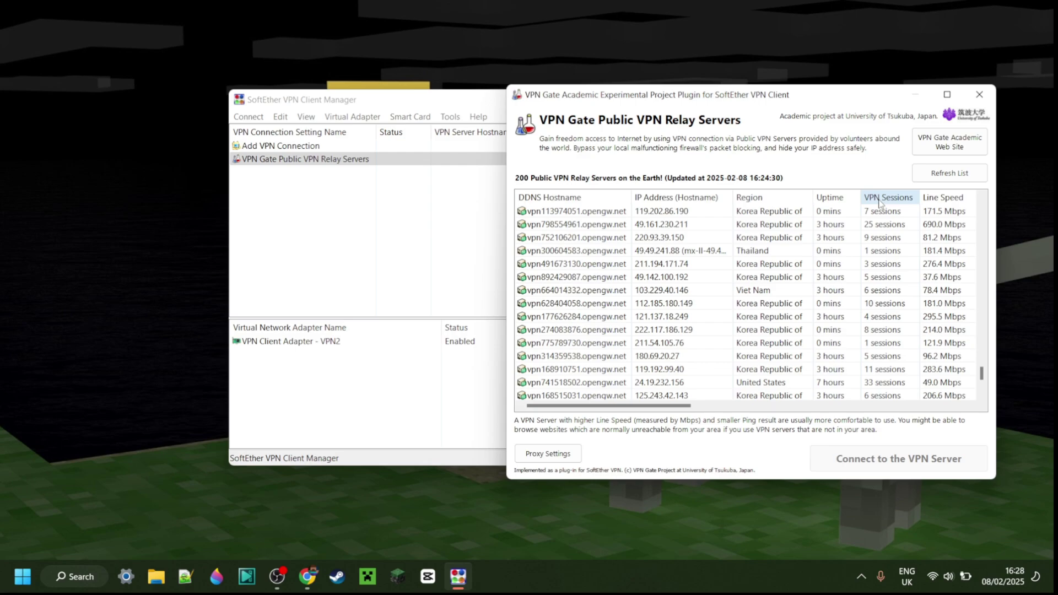
scroll(888, 264, "up", 15)
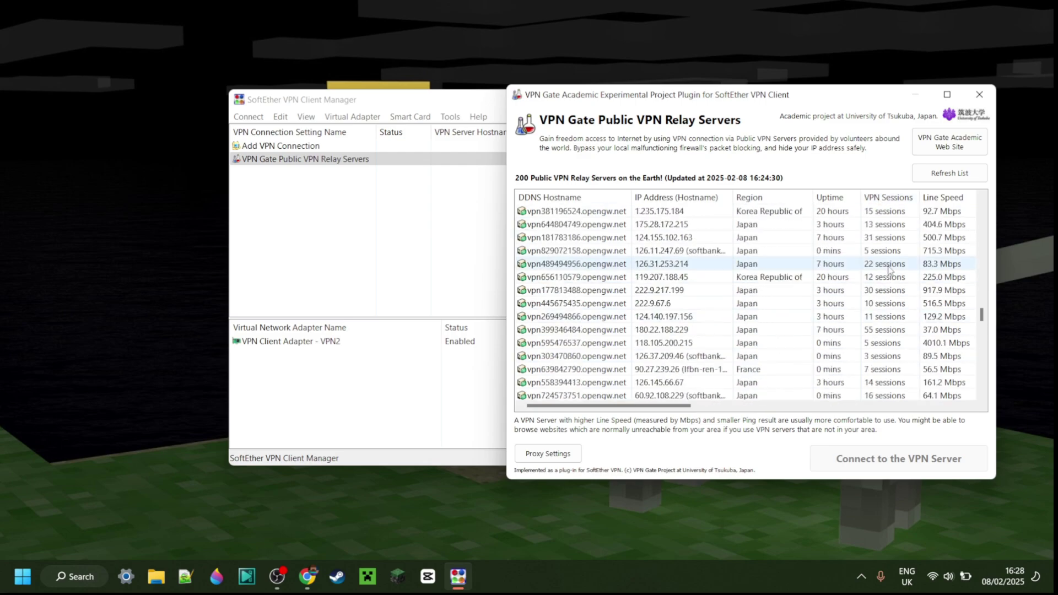
scroll(889, 269, "up", 10)
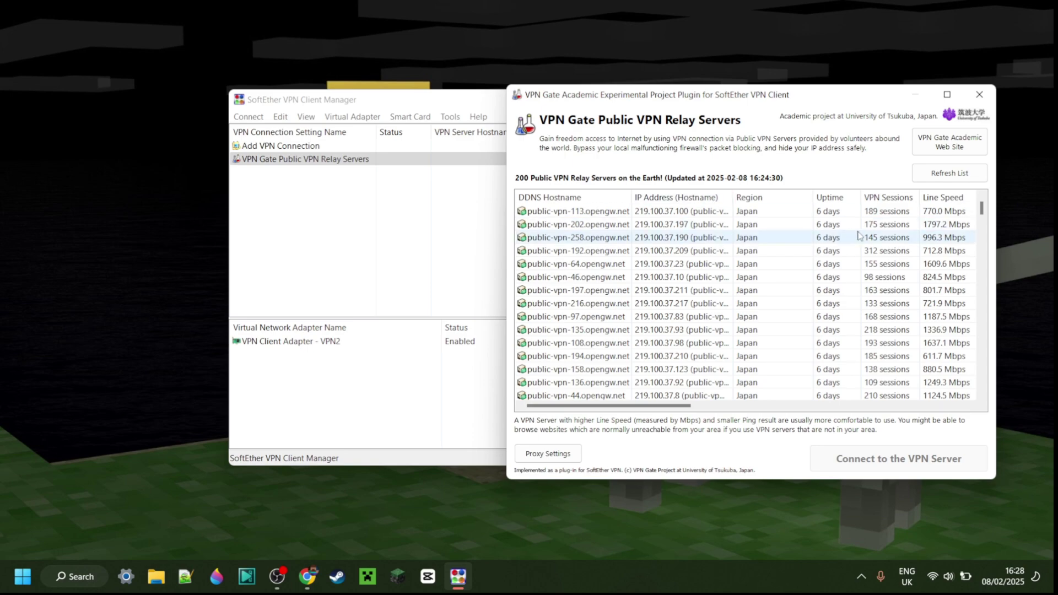
scroll(871, 238, "down", 6)
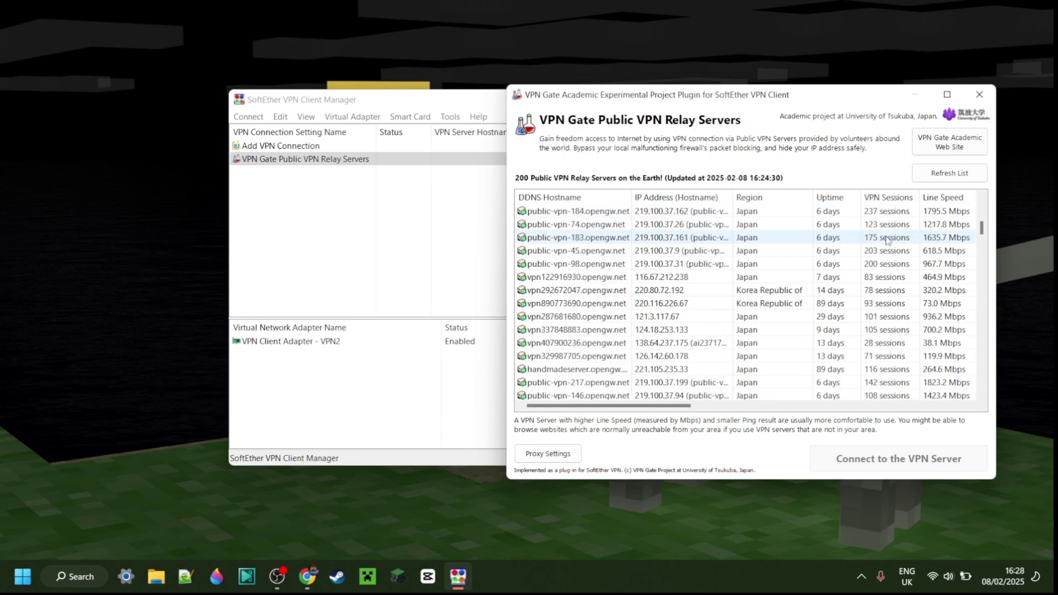
scroll(882, 249, "down", 8)
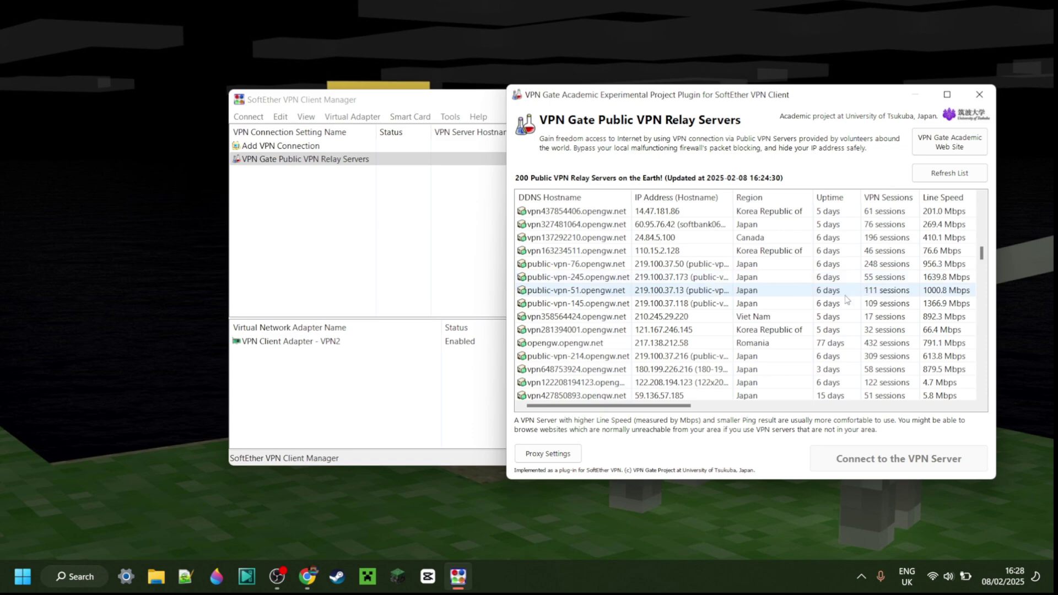
scroll(872, 264, "up", 12)
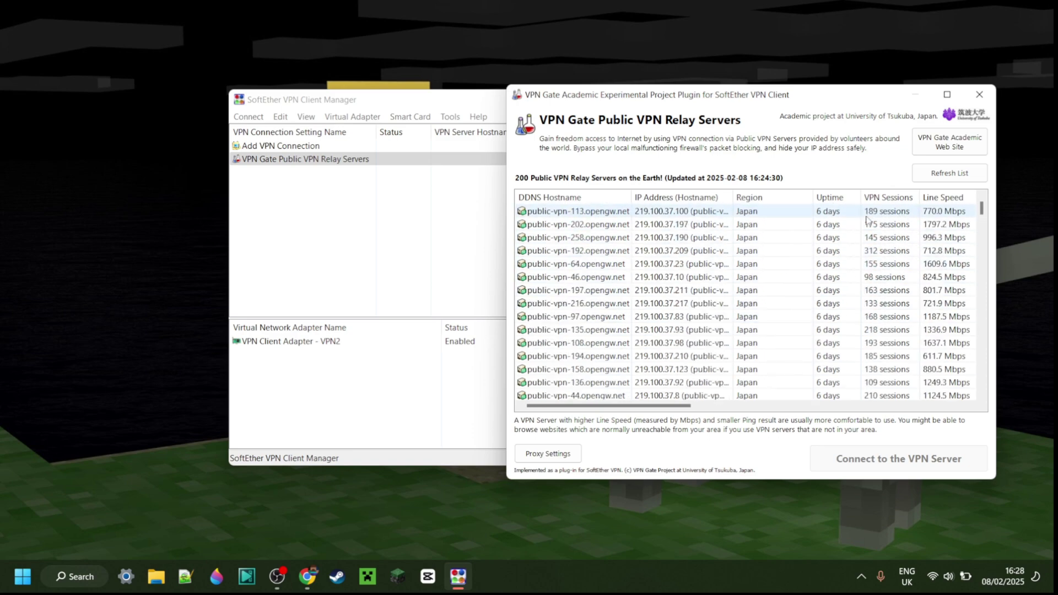
scroll(878, 237, "down", 15)
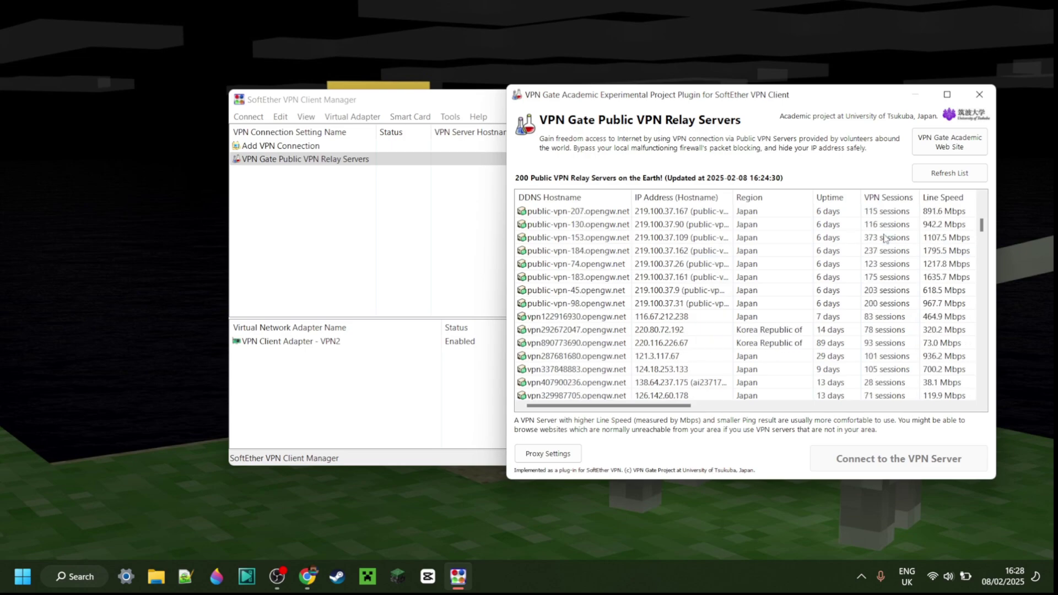
scroll(879, 246, "down", 15)
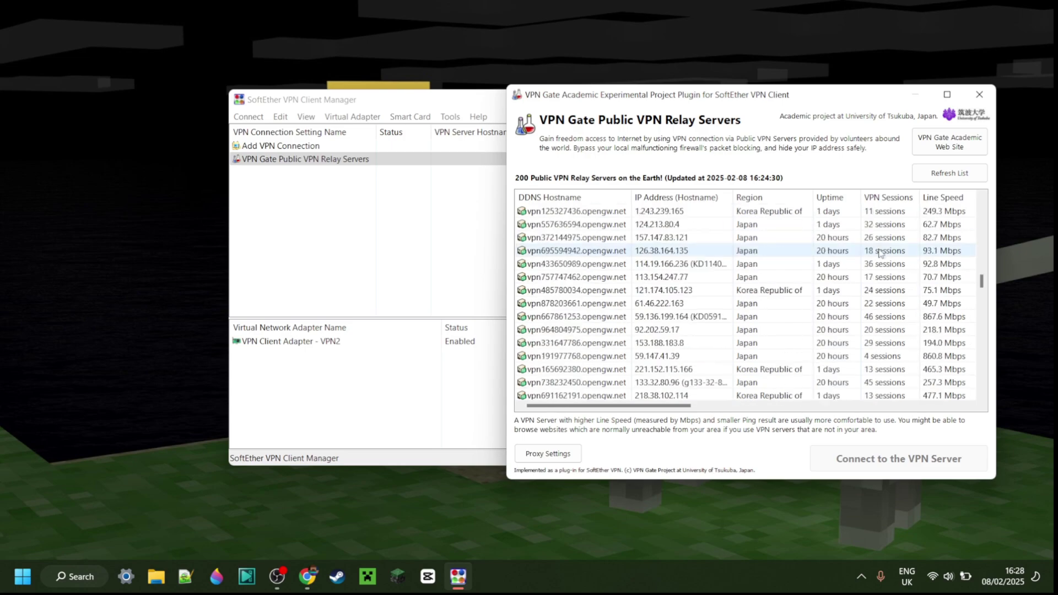
scroll(866, 312, "down", 8)
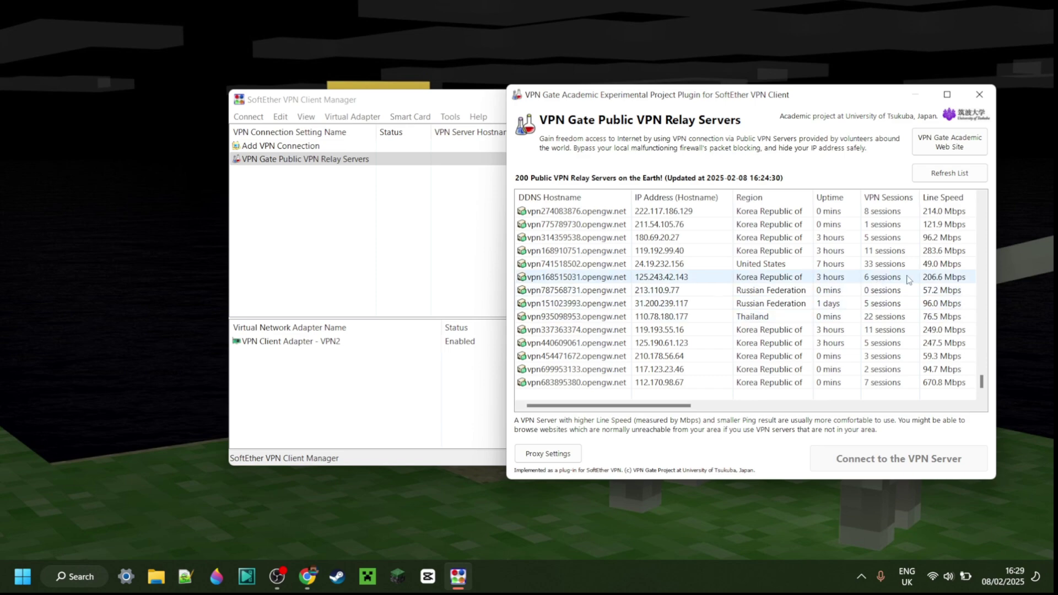
scroll(877, 284, "up", 3)
scroll(877, 284, "up", 2)
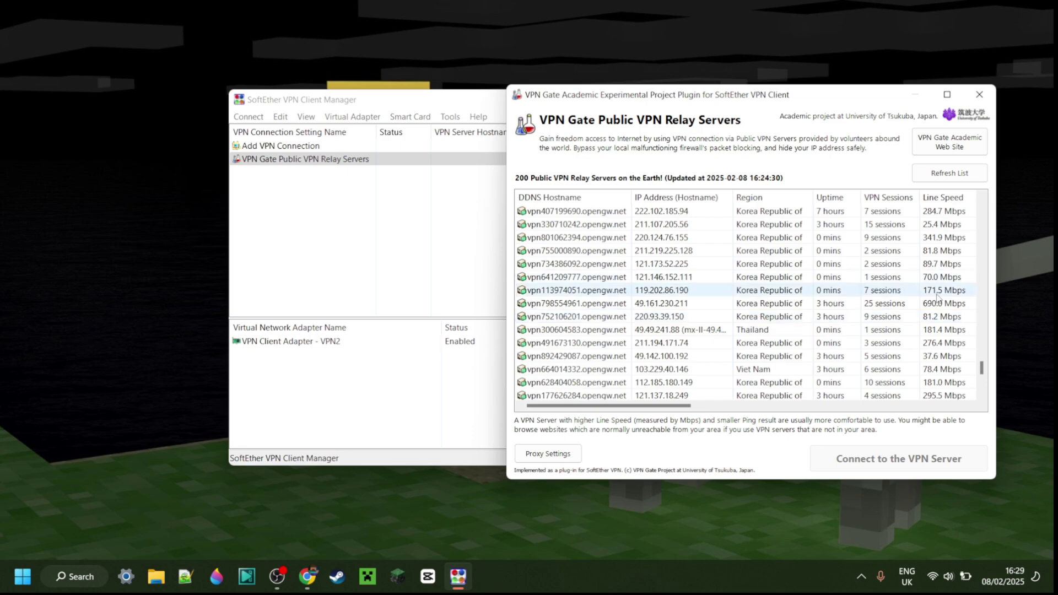
scroll(627, 279, "up", 20)
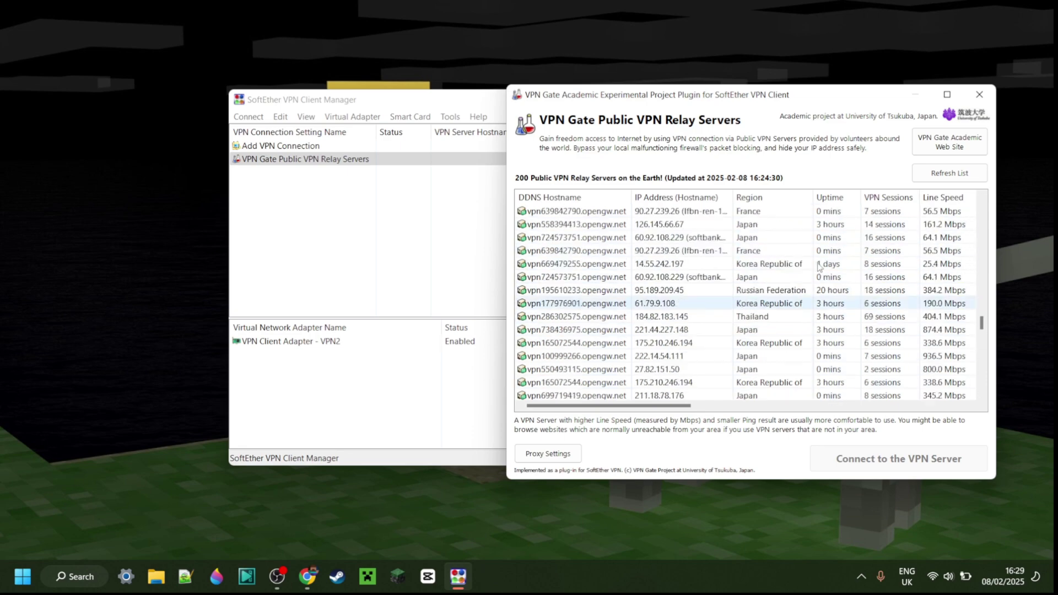
scroll(841, 278, "up", 9)
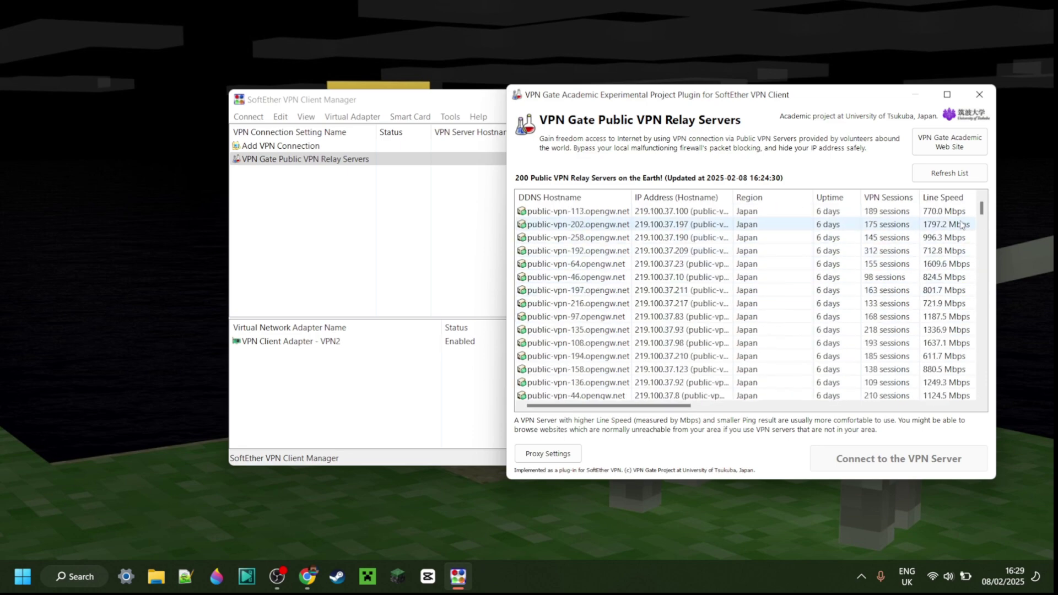
Connect to public-vpn-202 over TCP, agreeing to the VPN Gate caution notice.
left_click(653, 226)
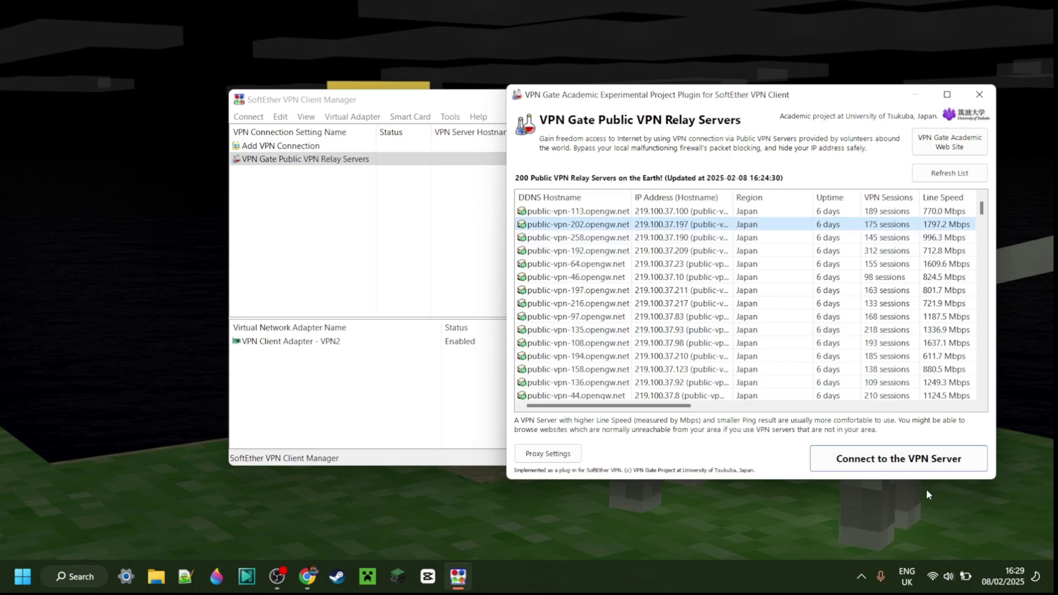
left_click(917, 463)
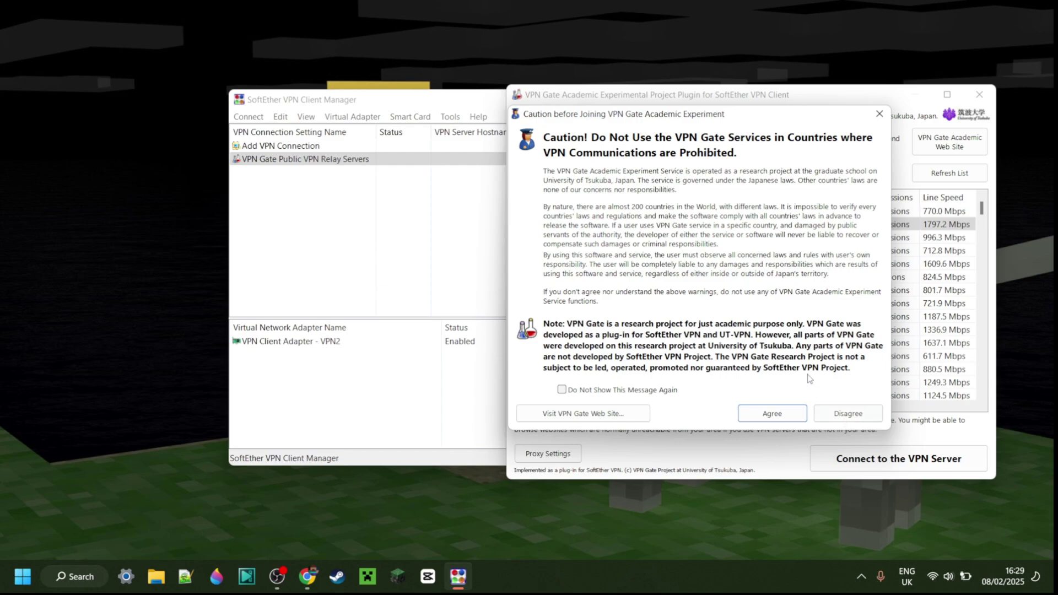
left_click(779, 412)
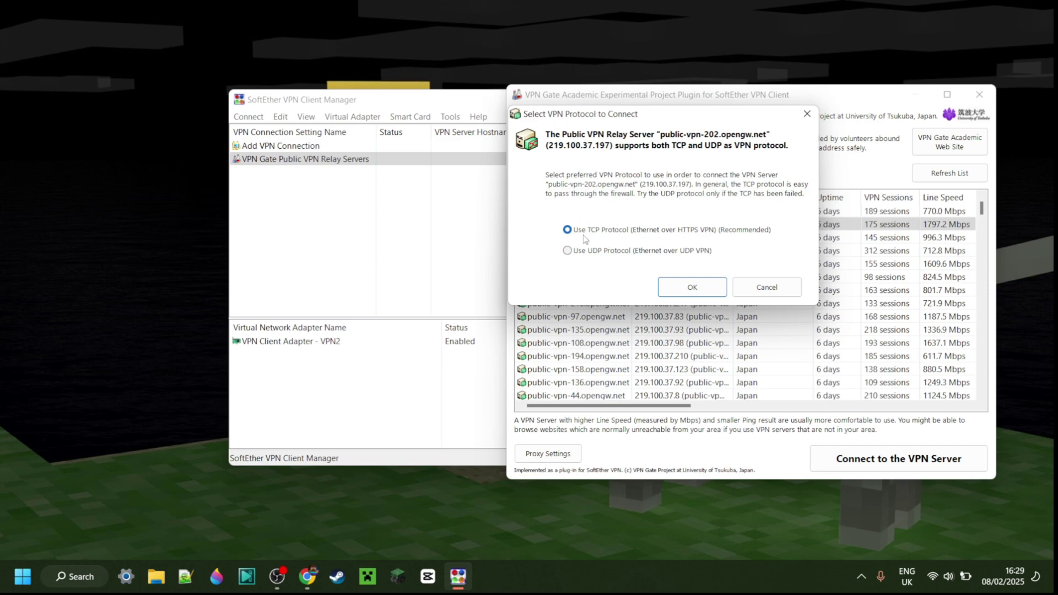
left_click(693, 288)
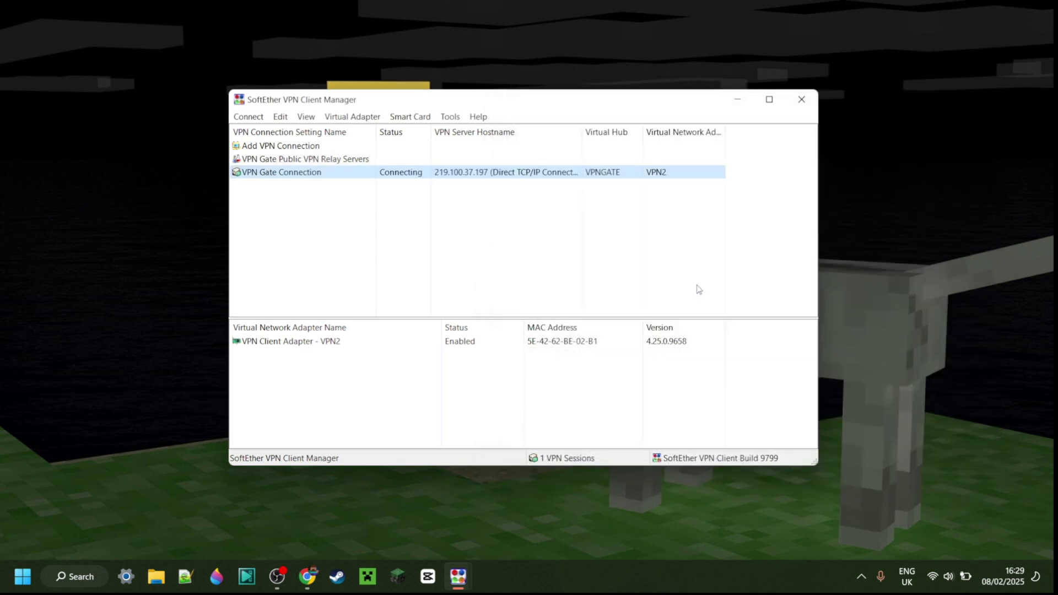
Wait for the VPN Gate Connection to 219.100.37.197 to read Connected, then deselect it.
left_click(321, 222)
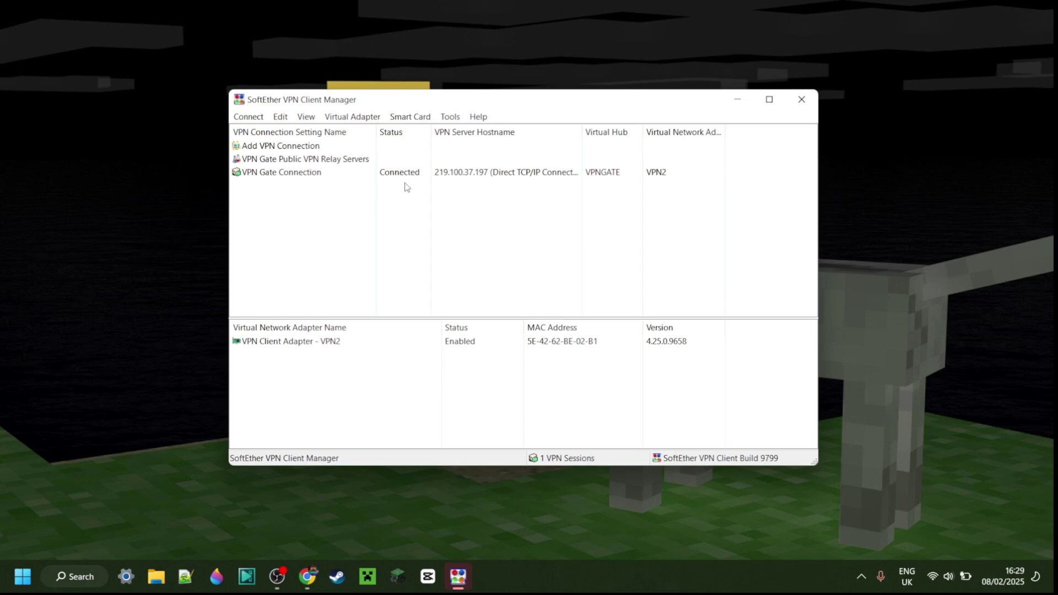